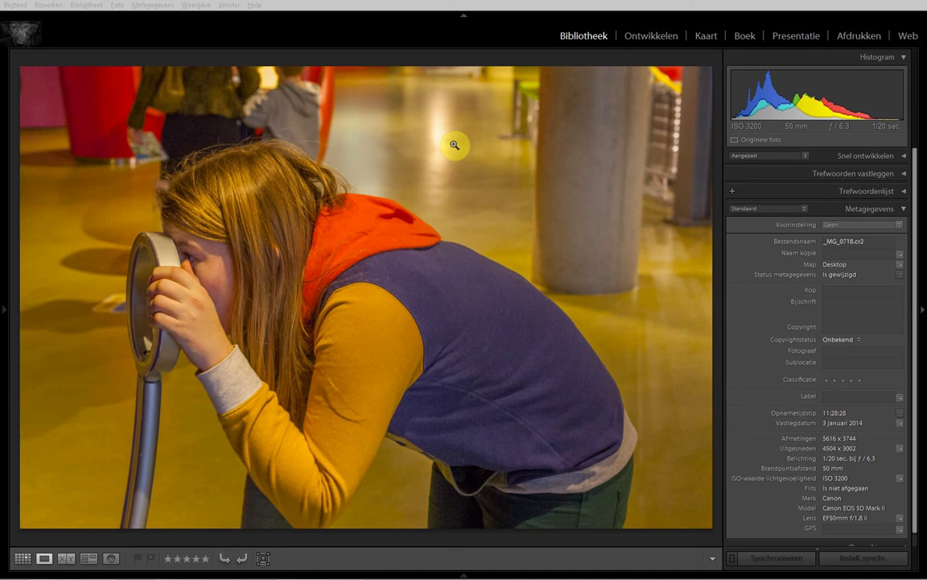
Switch to Firefox and open Profotonet's Support > Foto's aanleveren > Colormanagement page
{"action": "key", "text": "alt+Tab"}
{"action": "key", "text": "alt+Tab"}
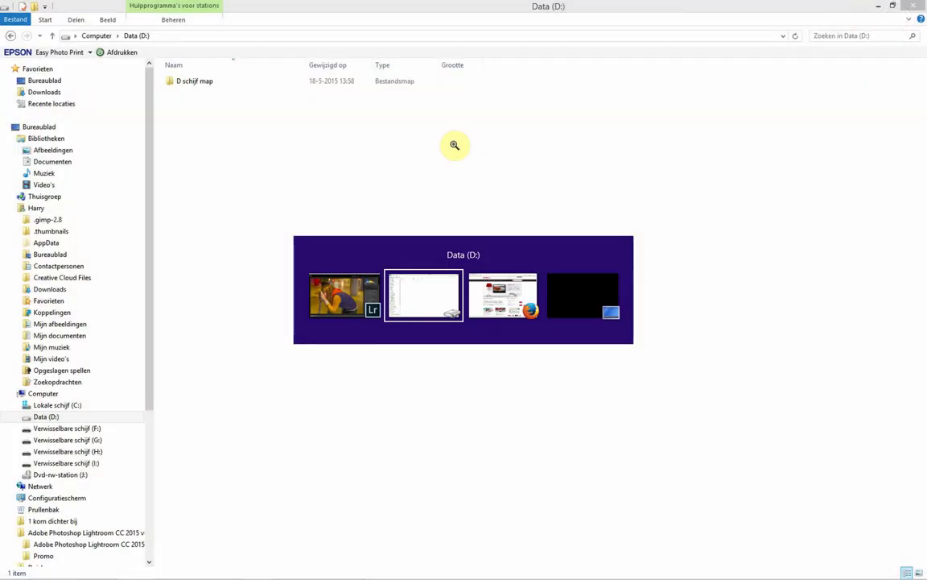
{"action": "key", "text": "alt+Tab"}
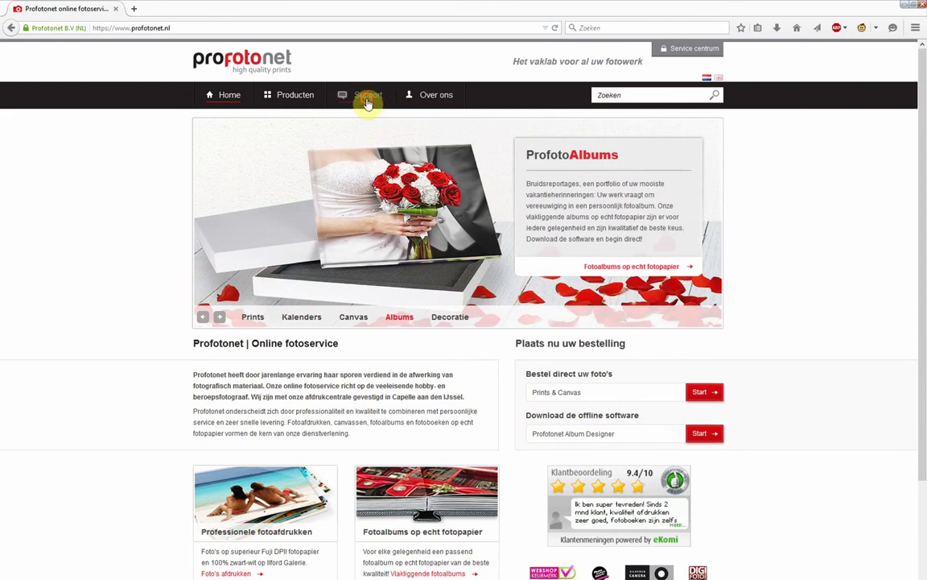
{"action": "left_click", "coordinate": [368, 98]}
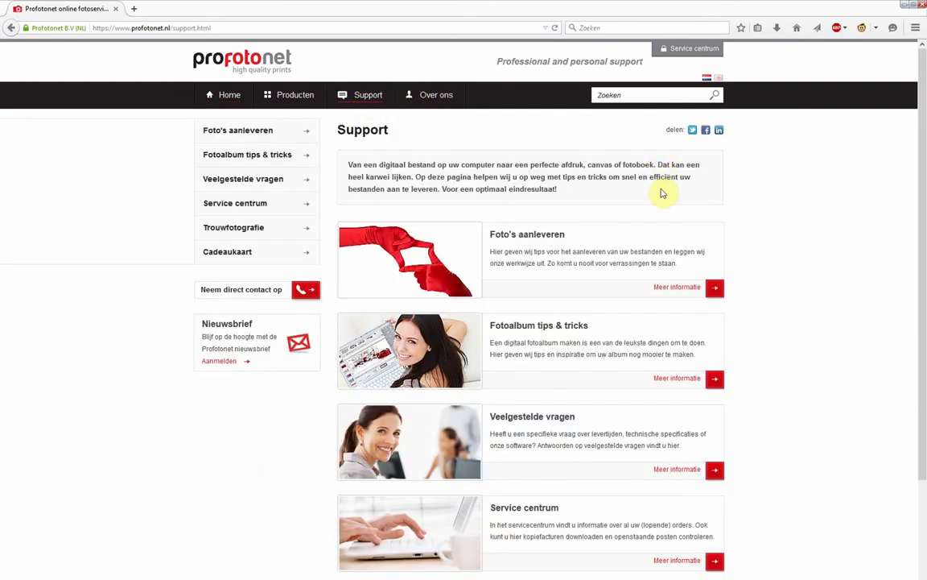
{"action": "left_click", "coordinate": [528, 235]}
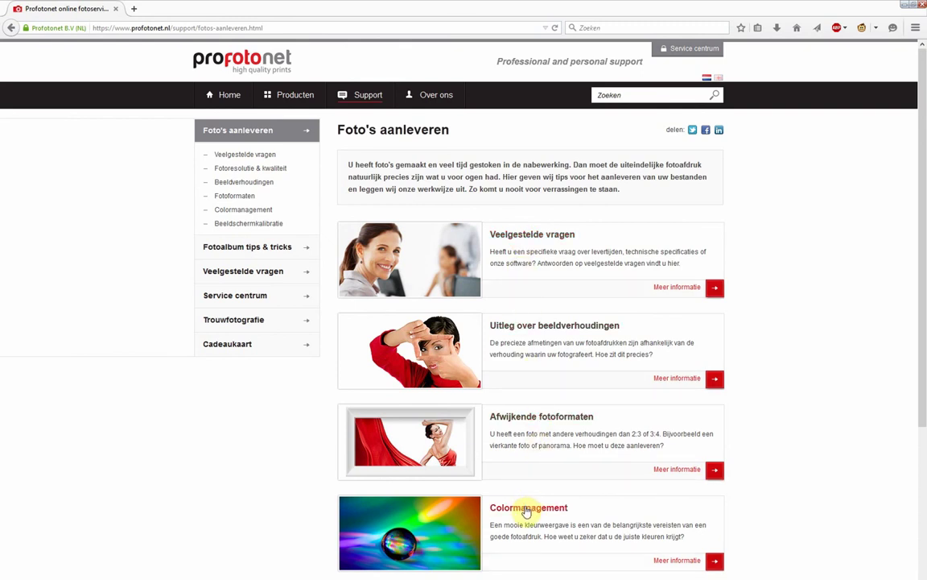
{"action": "left_click", "coordinate": [527, 508]}
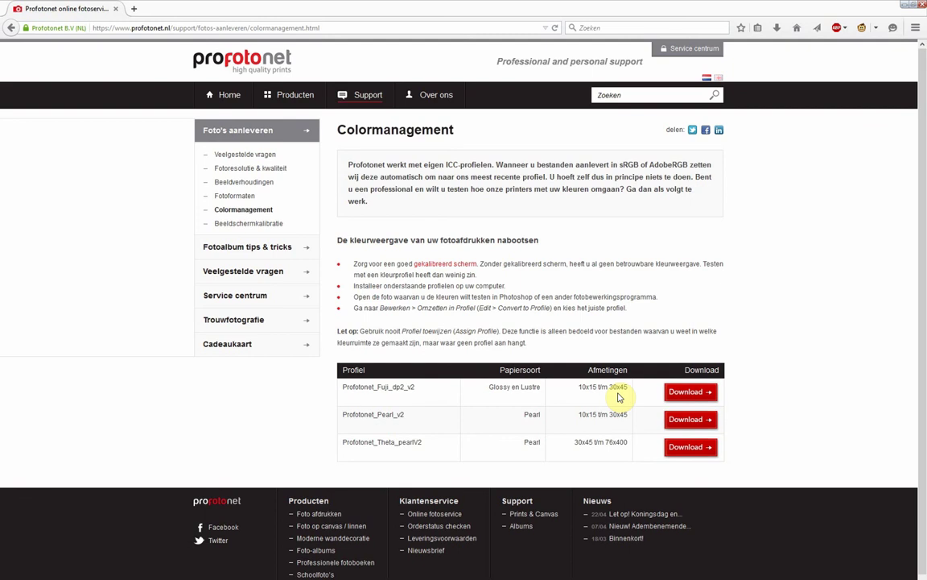
Download the Profotonet_Fuji_dp2_v2 profile and save the zip to Data (D:)
{"action": "left_click", "coordinate": [688, 393]}
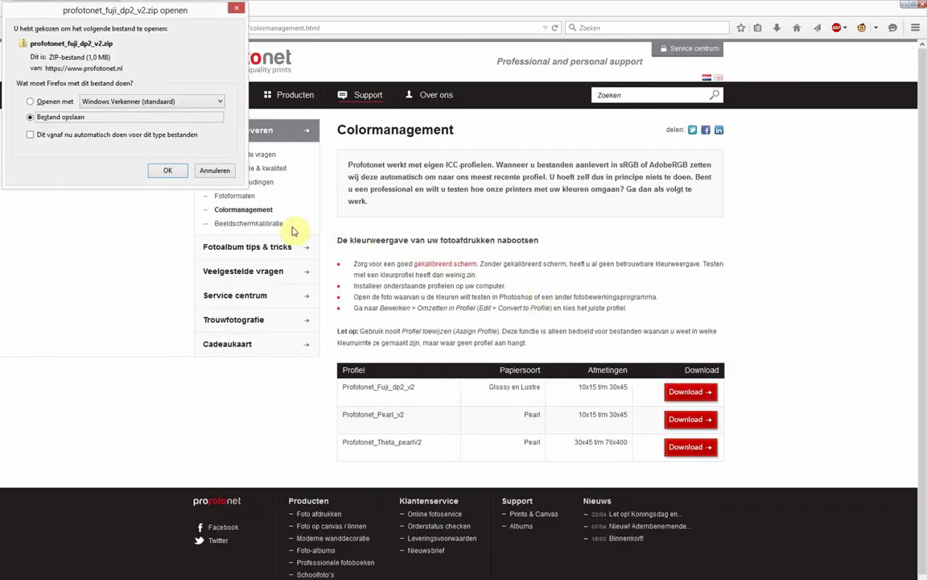
{"action": "left_click", "coordinate": [177, 172]}
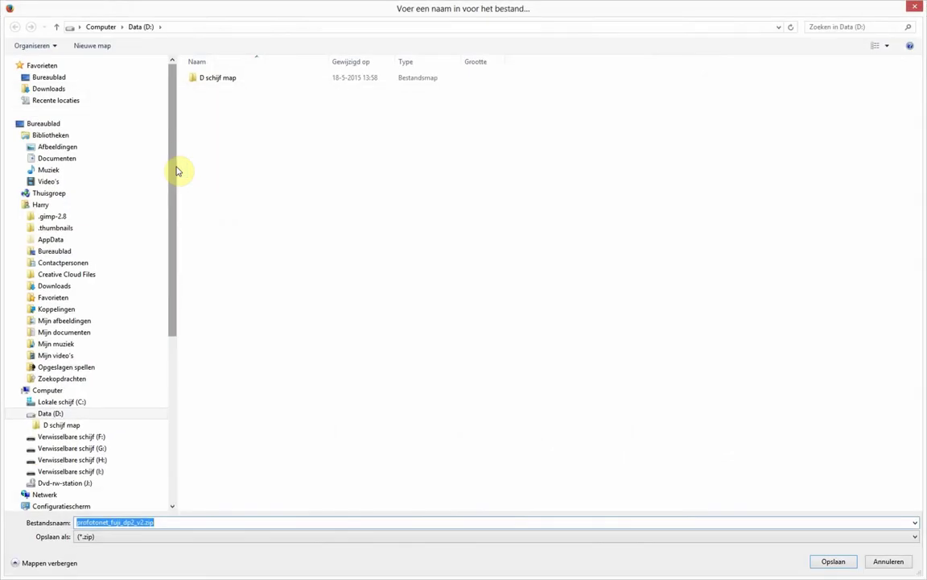
{"action": "left_click", "coordinate": [832, 562]}
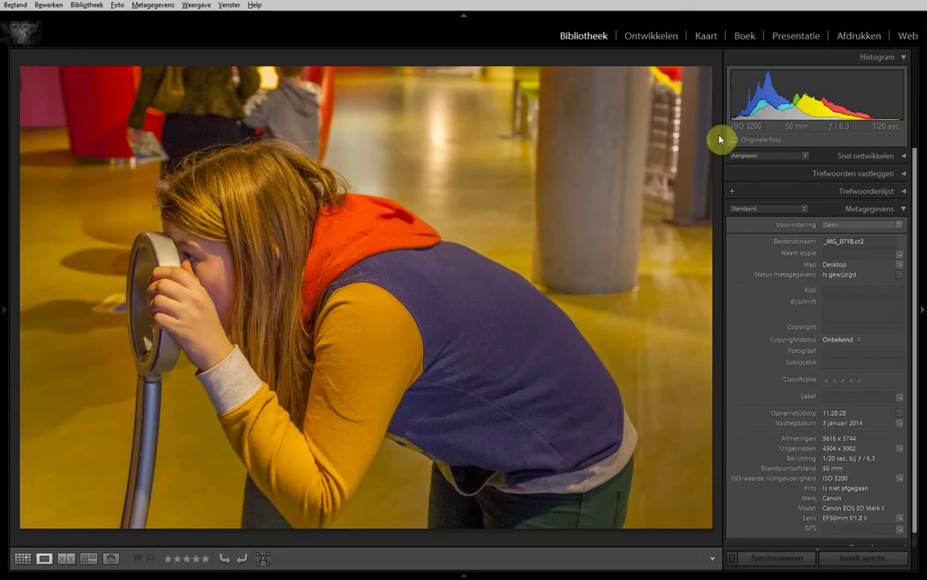
Extract profotonet_fuji_dp2_v2.zip into the Data (D:) folder with Hier uitpakken
{"action": "key", "text": "alt+Tab"}
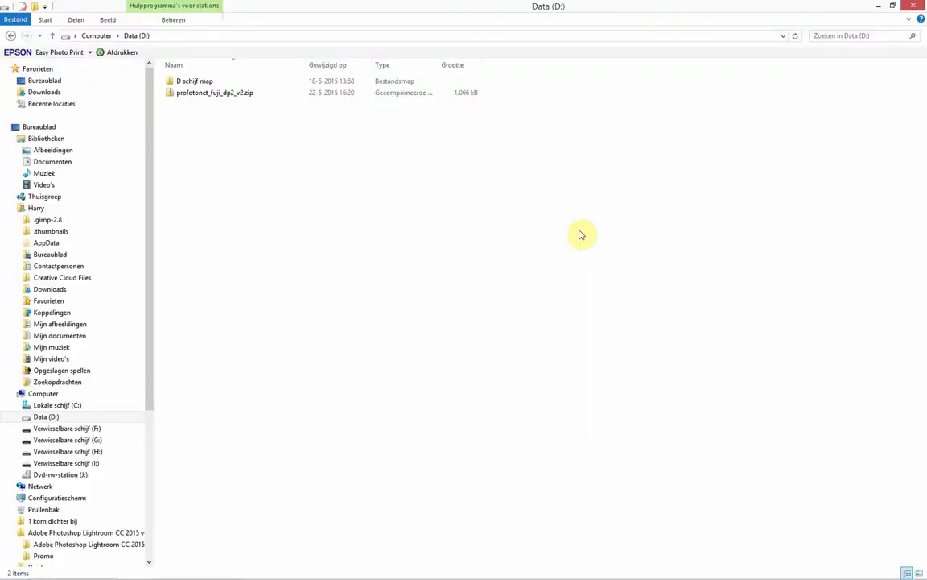
{"action": "left_click", "coordinate": [193, 96]}
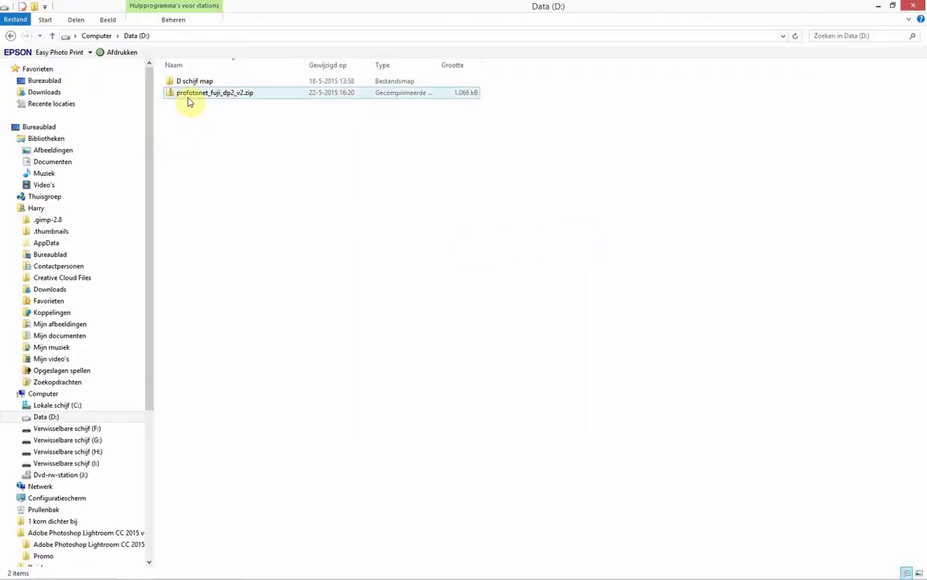
{"action": "left_click", "coordinate": [197, 96]}
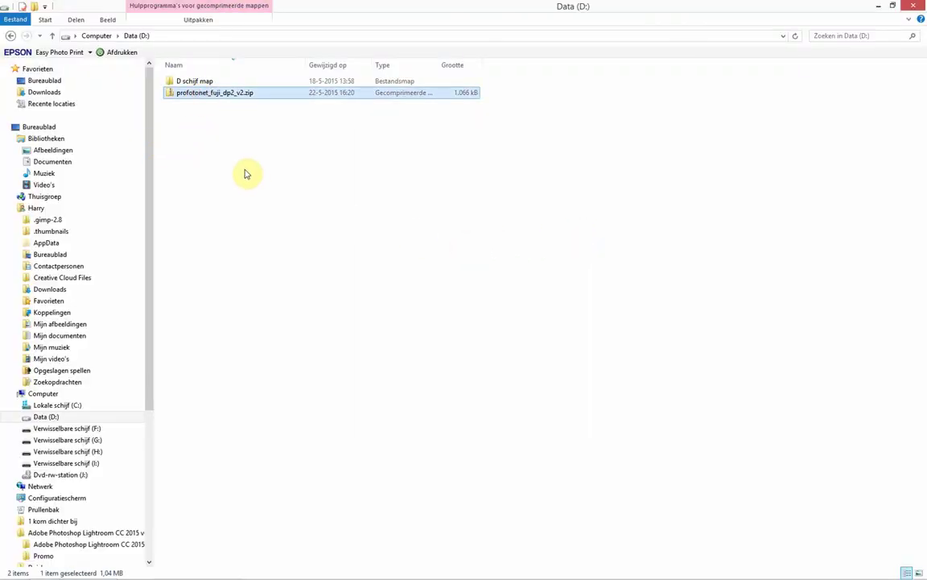
{"action": "right_click", "coordinate": [193, 94]}
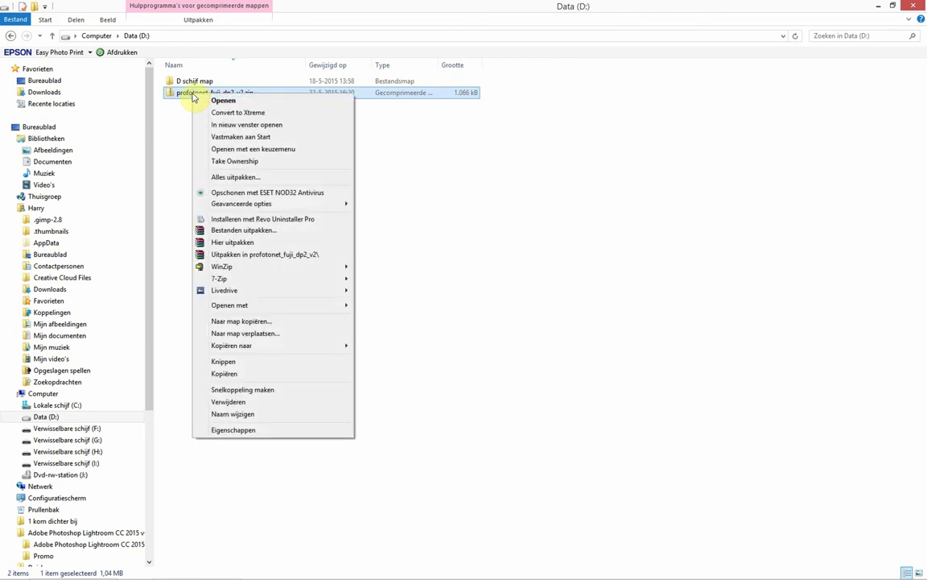
{"action": "left_click", "coordinate": [288, 241]}
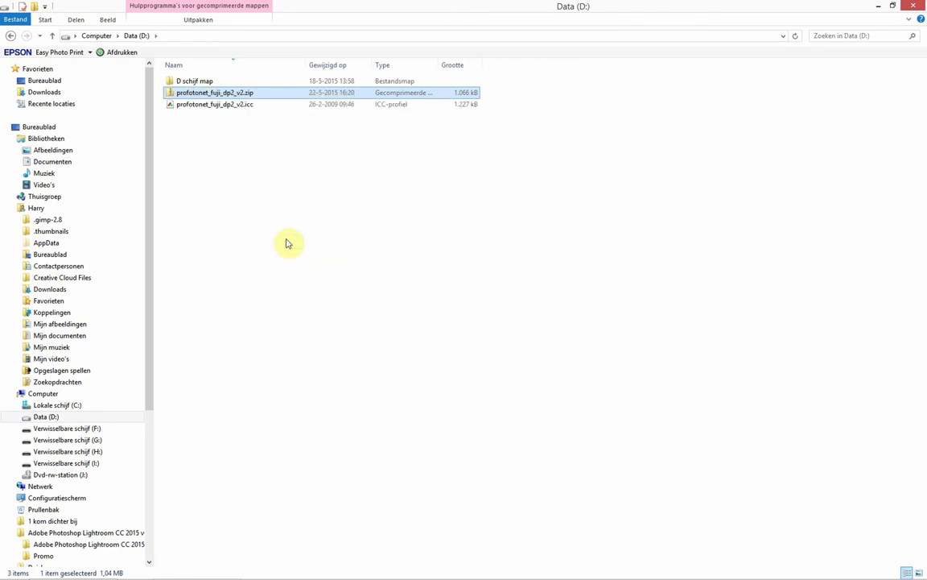
Delete the downloaded zip, leaving profotonet_fuji_dp2_v2.icc on Data (D:)
{"action": "left_click", "coordinate": [288, 242]}
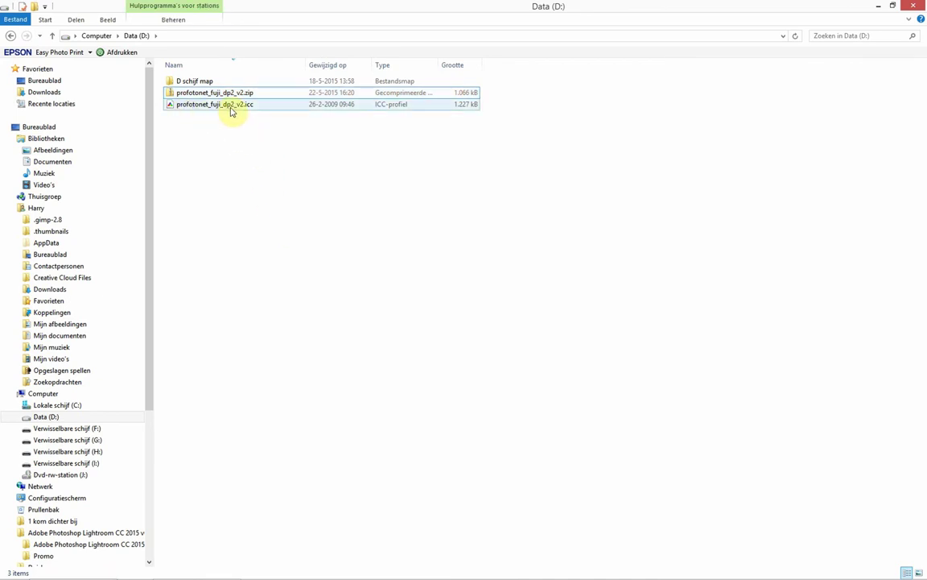
{"action": "left_click", "coordinate": [201, 95]}
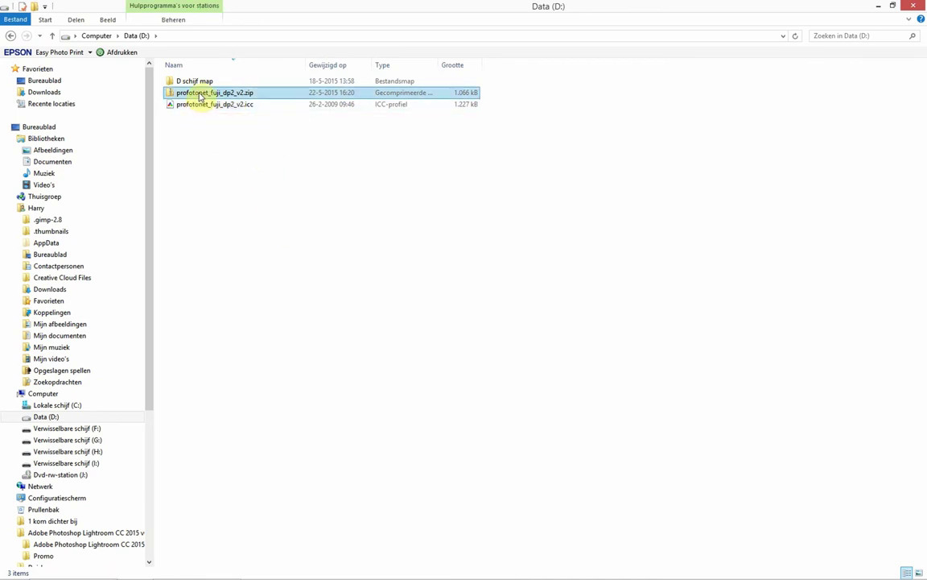
{"action": "key", "text": "Delete"}
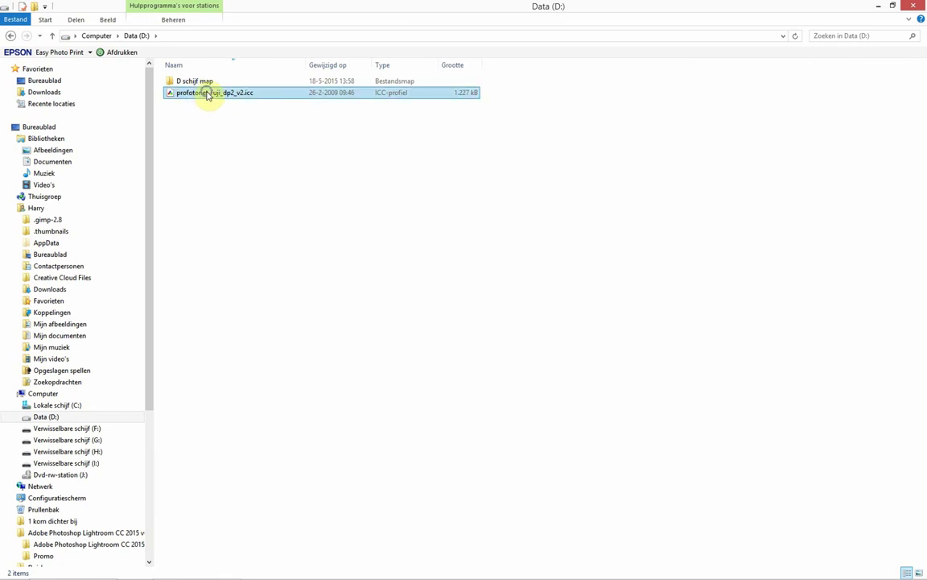
{"action": "right_click", "coordinate": [206, 95]}
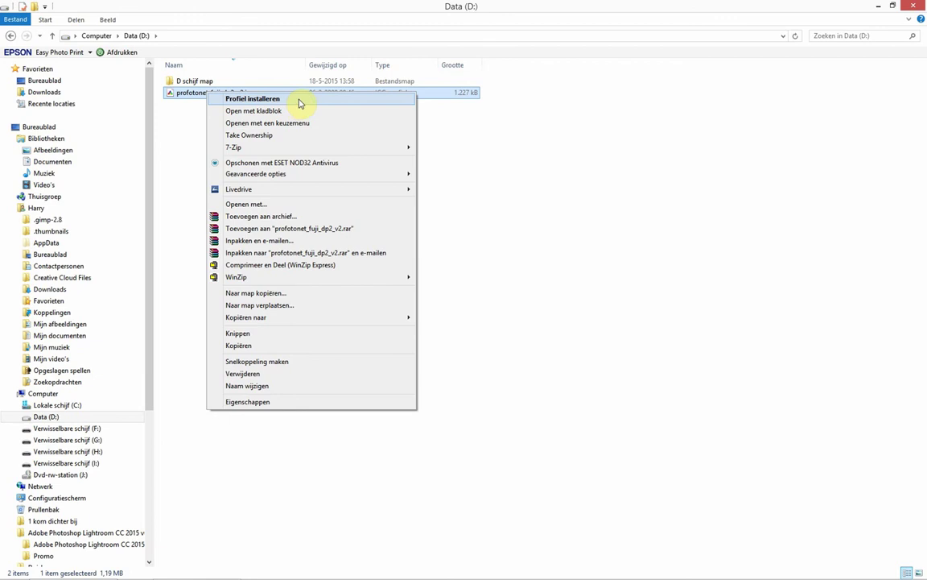
Cut profotonet_fuji_dp2_v2.icc and navigate to C:\Windows\System32\spool\drivers\color
{"action": "left_click", "coordinate": [316, 337]}
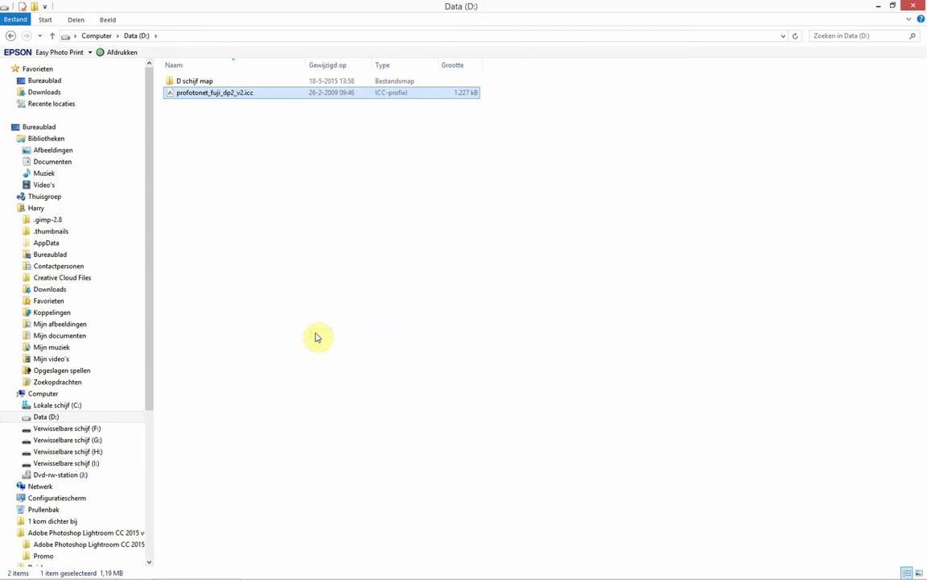
{"action": "left_click", "coordinate": [76, 406]}
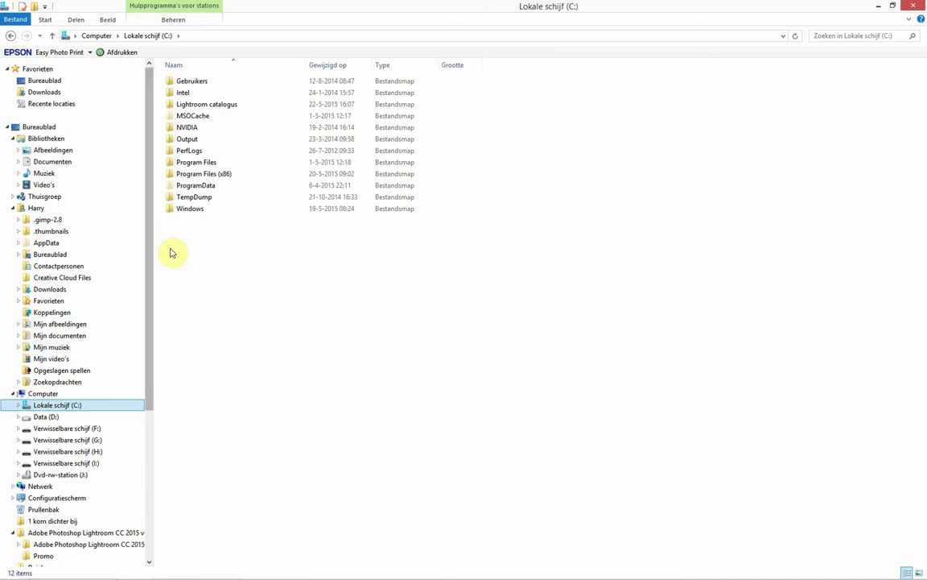
{"action": "double_click", "coordinate": [187, 210]}
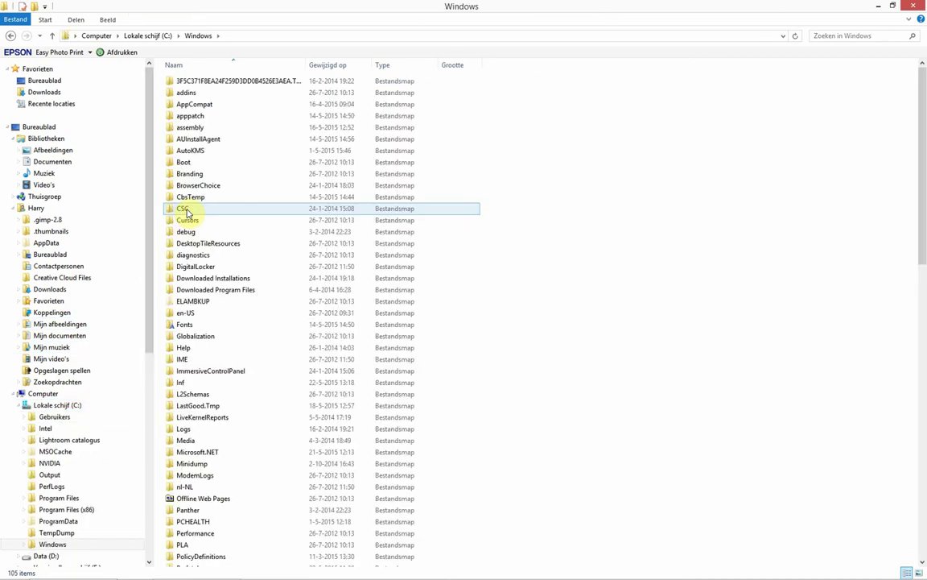
{"action": "type", "text": "s"}
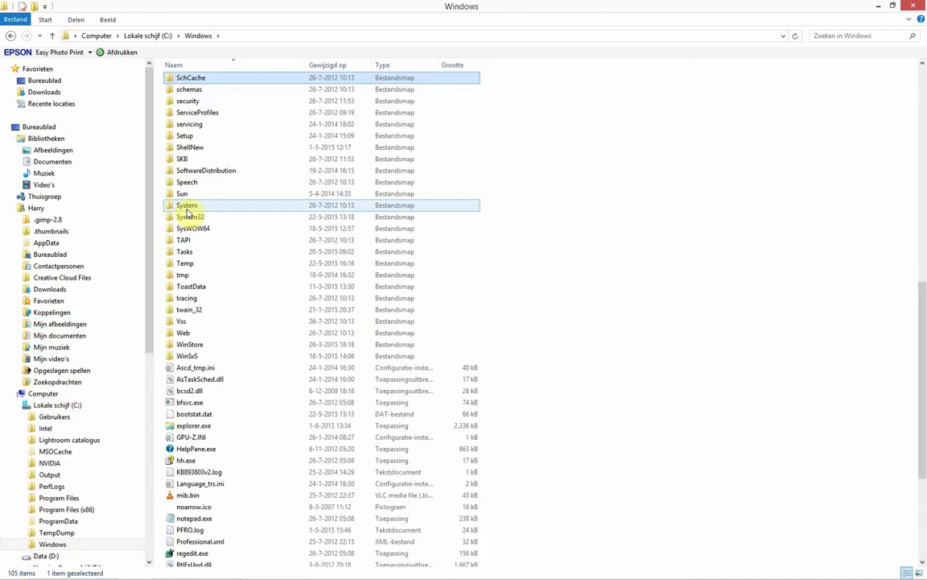
{"action": "double_click", "coordinate": [207, 218]}
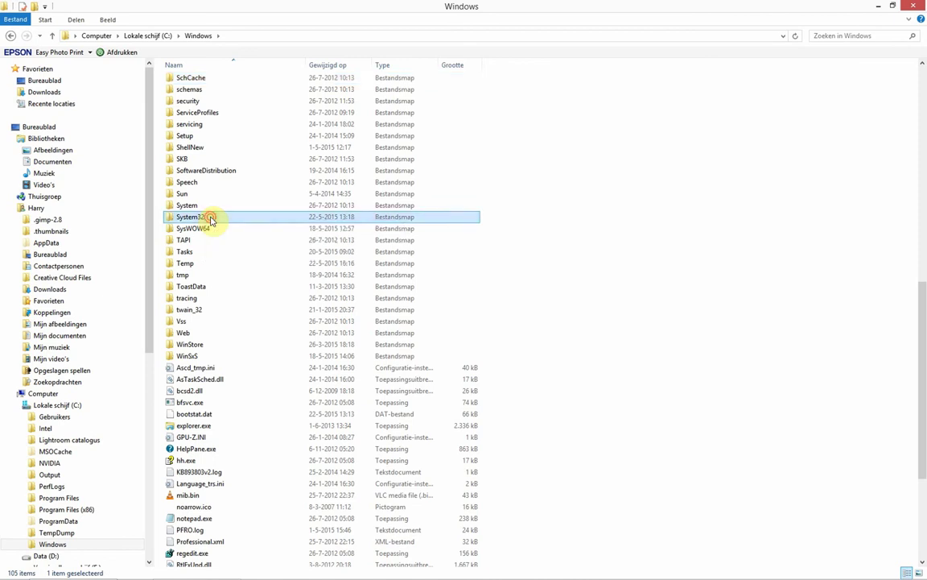
{"action": "type", "text": "s"}
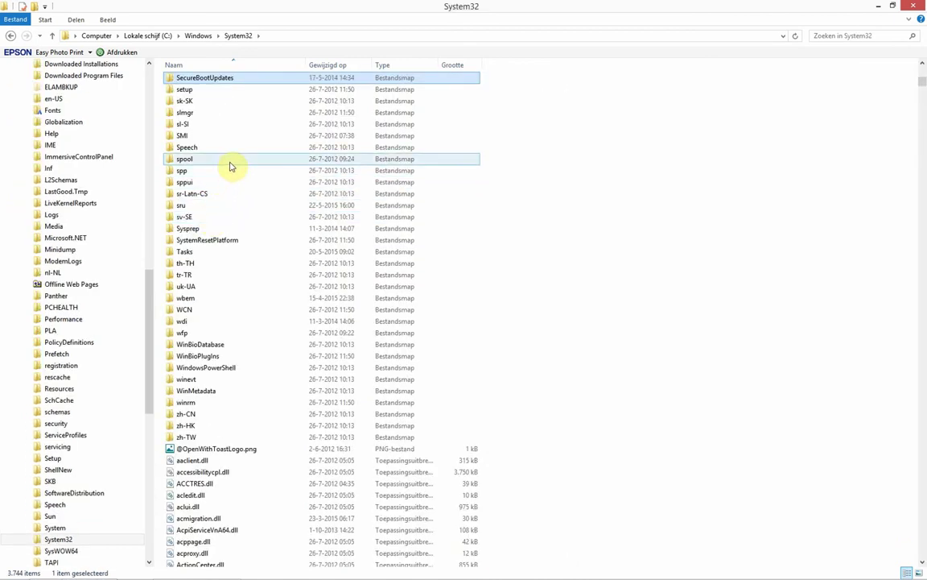
{"action": "mouse_move", "coordinate": [184, 158]}
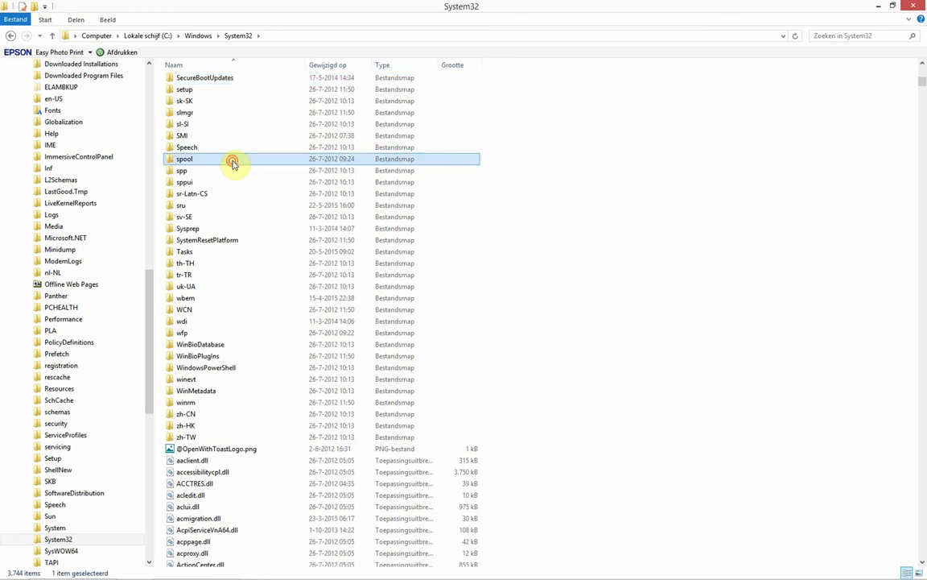
{"action": "double_click", "coordinate": [234, 161]}
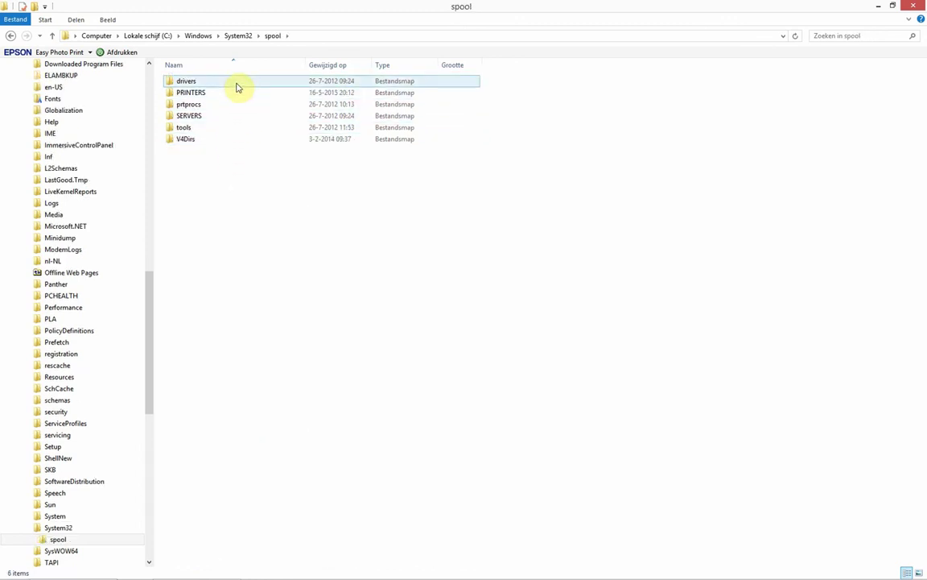
{"action": "double_click", "coordinate": [238, 81]}
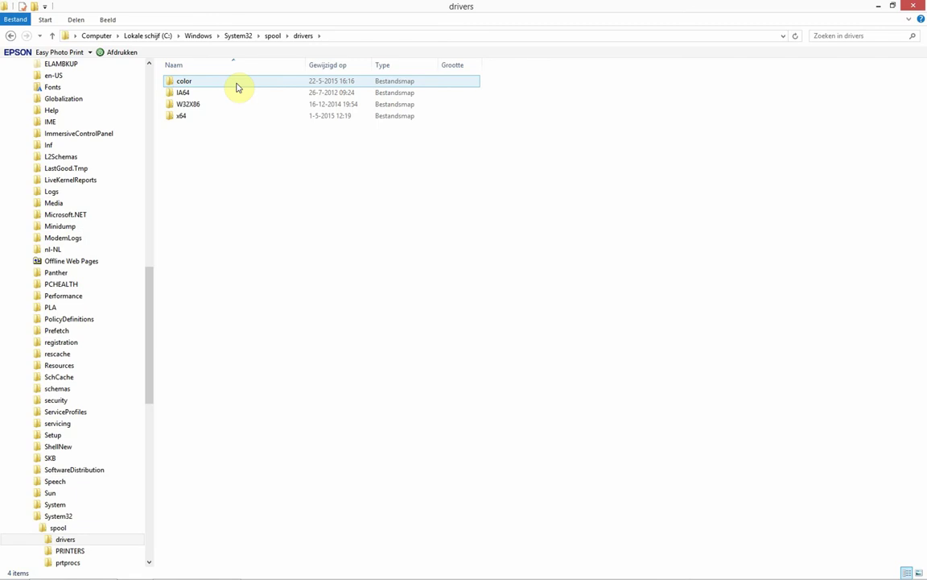
{"action": "double_click", "coordinate": [238, 83]}
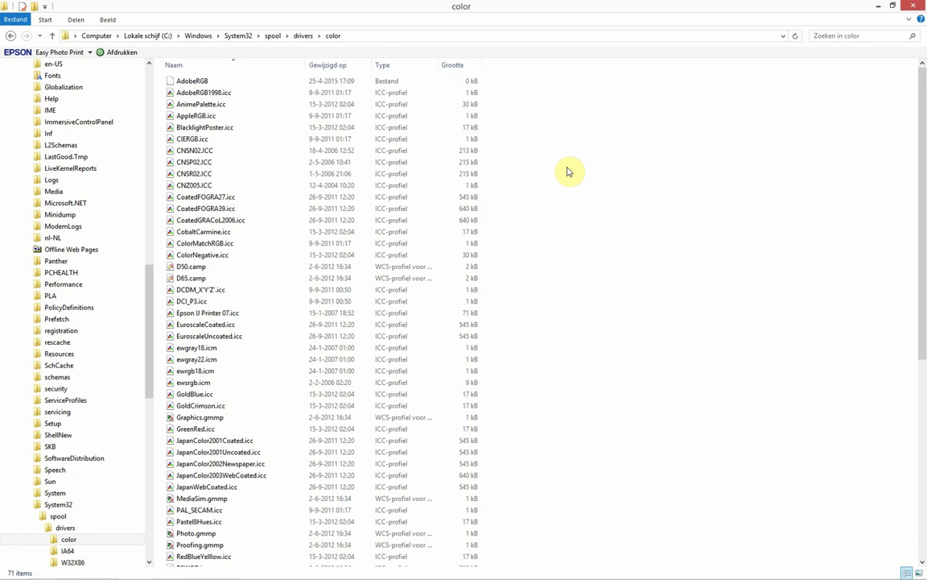
Paste profotonet_fuji_dp2_v2.icc into the Windows color folder
{"action": "right_click", "coordinate": [567, 171]}
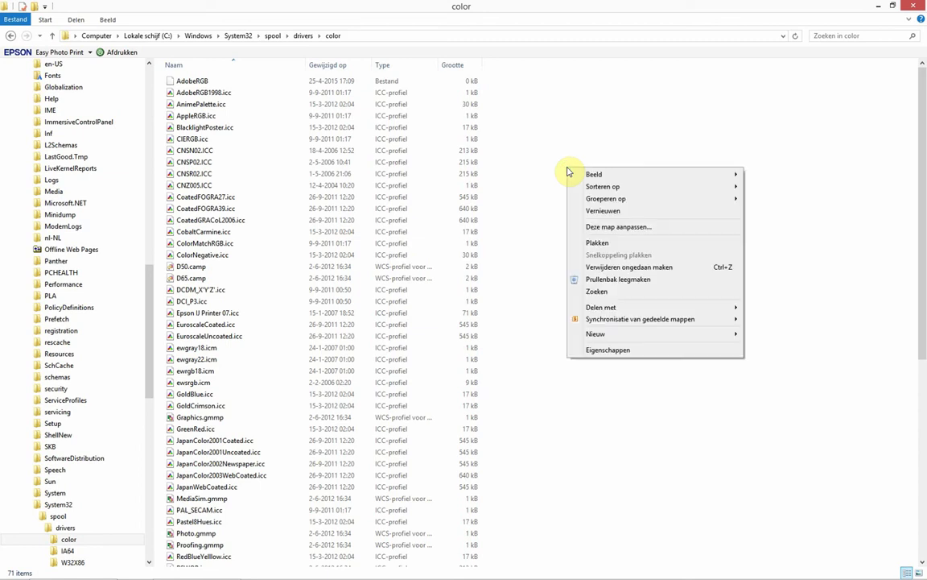
{"action": "left_click", "coordinate": [599, 243]}
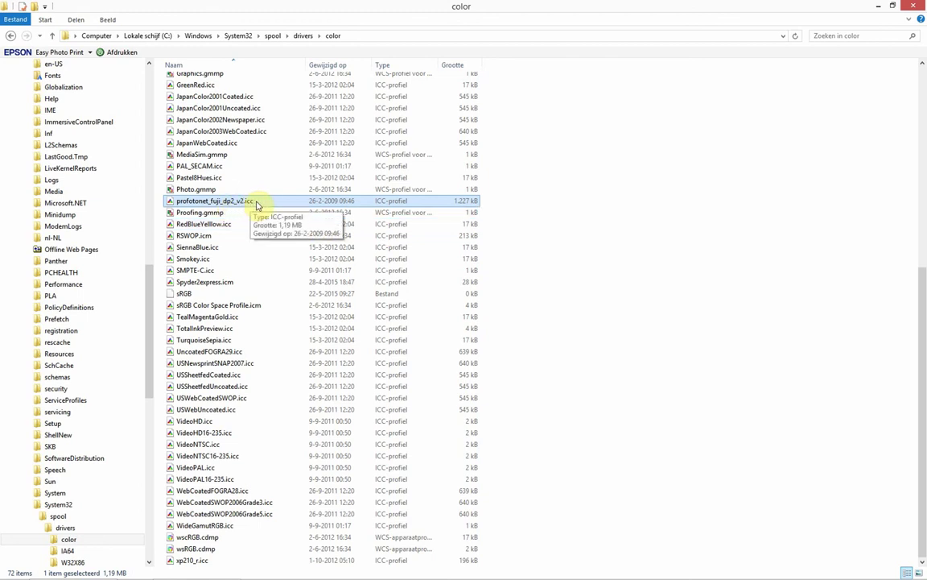
{"action": "left_click", "coordinate": [594, 260]}
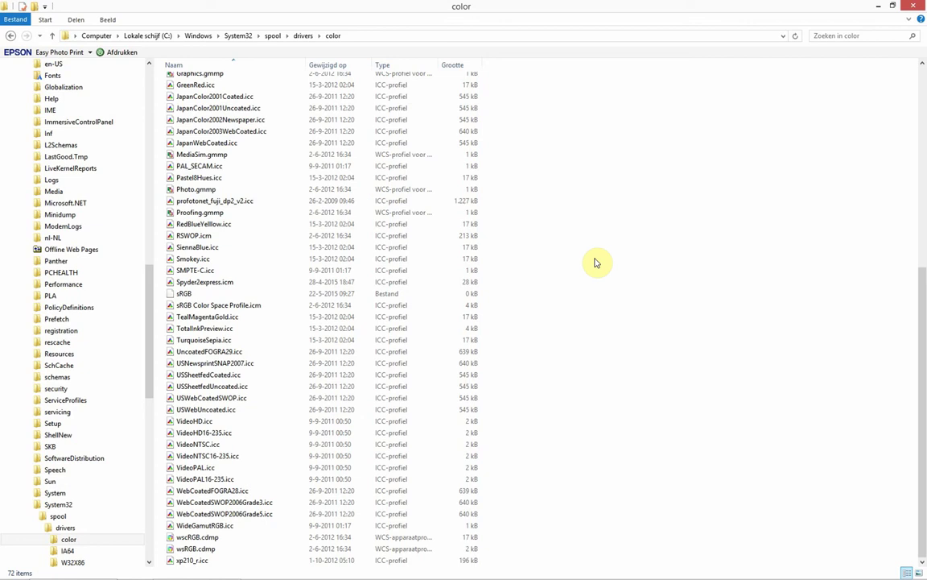
Scroll up the profile list and select Epson IJ Printer 07.icc
{"action": "scroll", "coordinate": [595, 262], "scroll_direction": "up", "scroll_amount": 1}
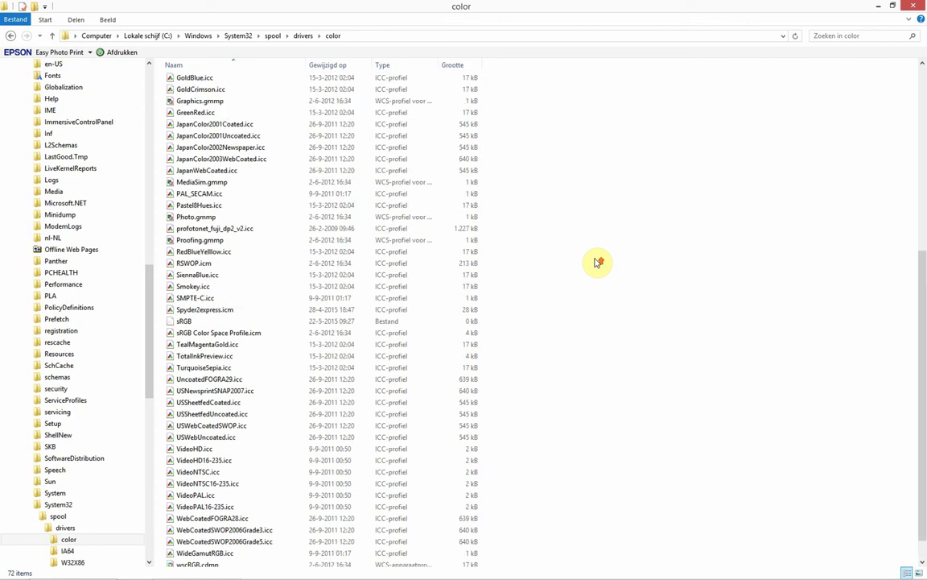
{"action": "scroll", "coordinate": [596, 262], "scroll_direction": "up", "scroll_amount": 2}
{"action": "scroll", "coordinate": [596, 263], "scroll_direction": "up", "scroll_amount": 2}
{"action": "scroll", "coordinate": [596, 262], "scroll_direction": "up", "scroll_amount": 1}
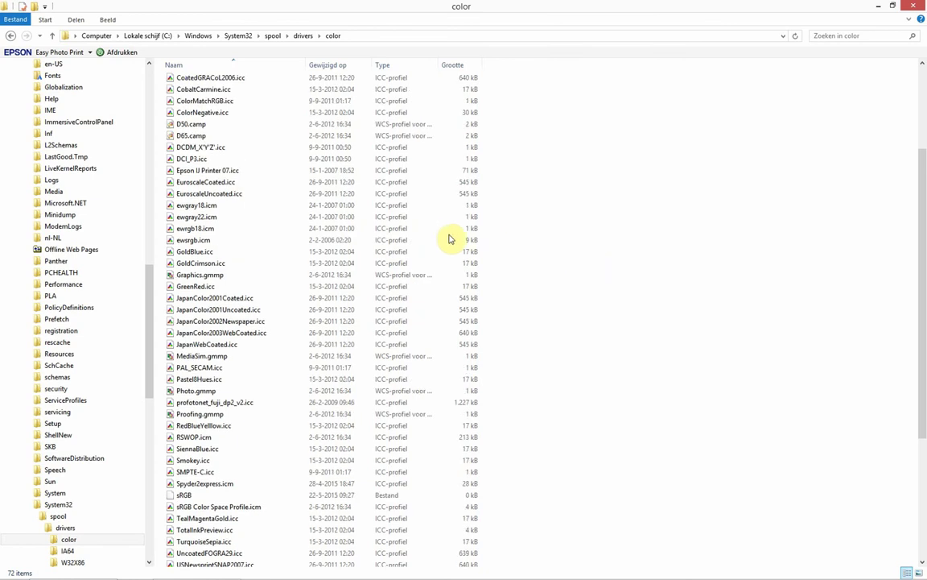
{"action": "left_click", "coordinate": [213, 176]}
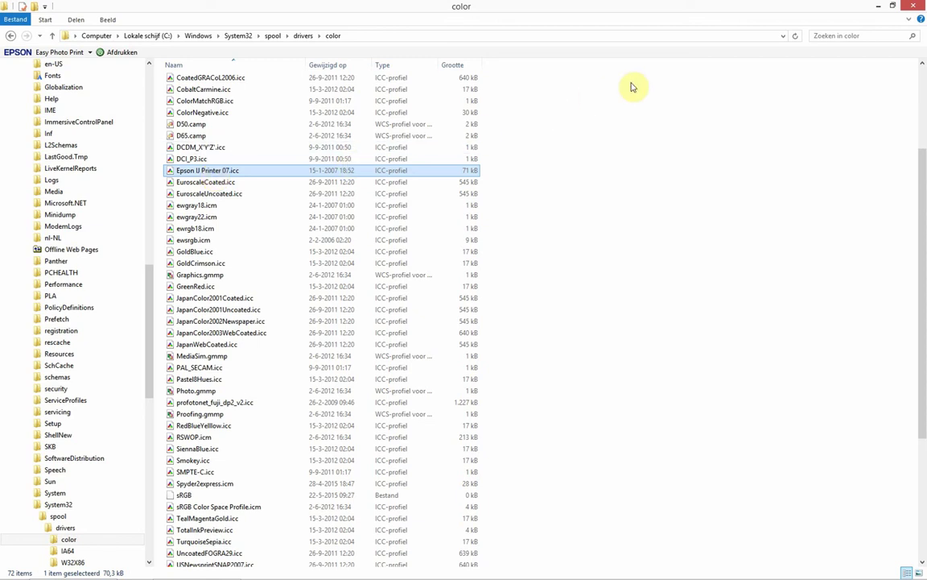
Close Explorer and turn on Elektronische proef for the photo in Develop
{"action": "left_click", "coordinate": [916, 6]}
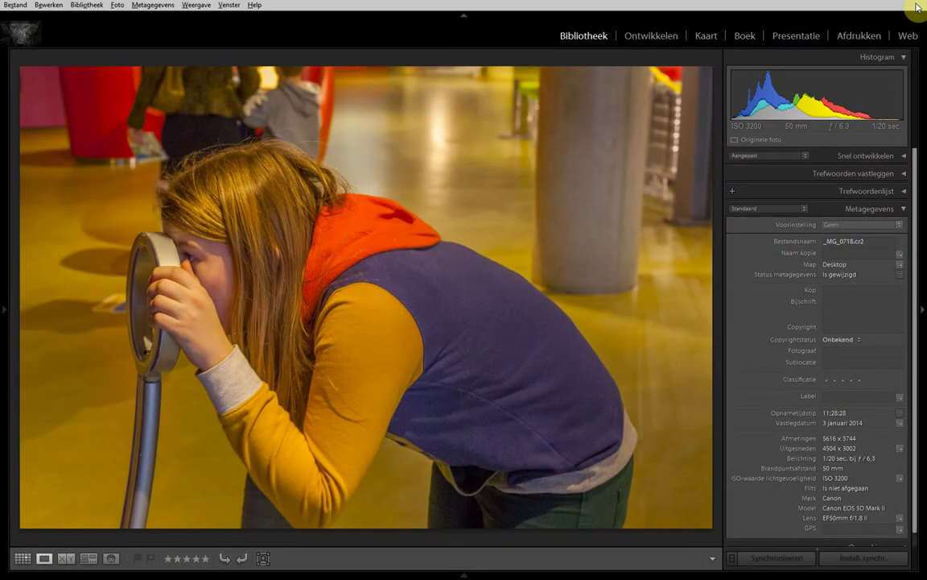
{"action": "left_click", "coordinate": [653, 38]}
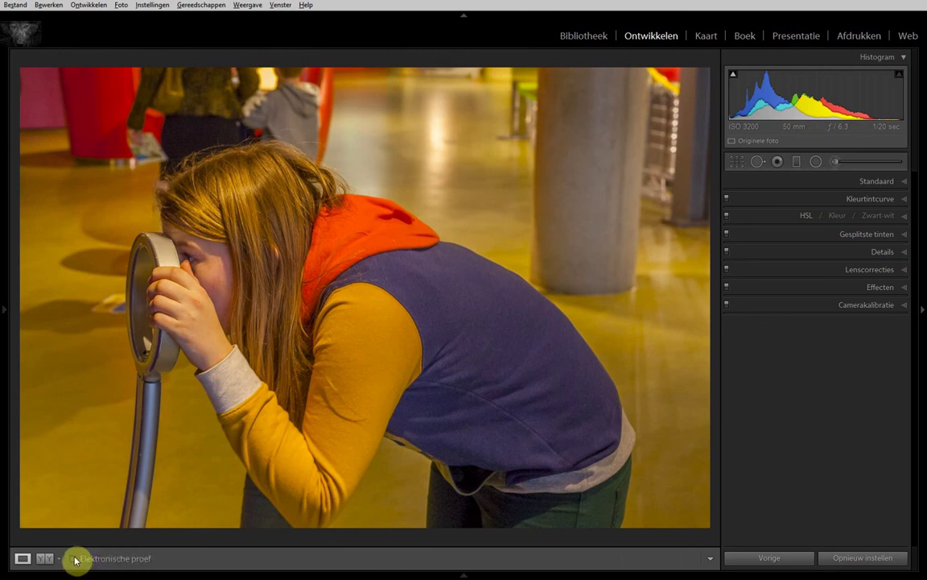
{"action": "left_click", "coordinate": [74, 561]}
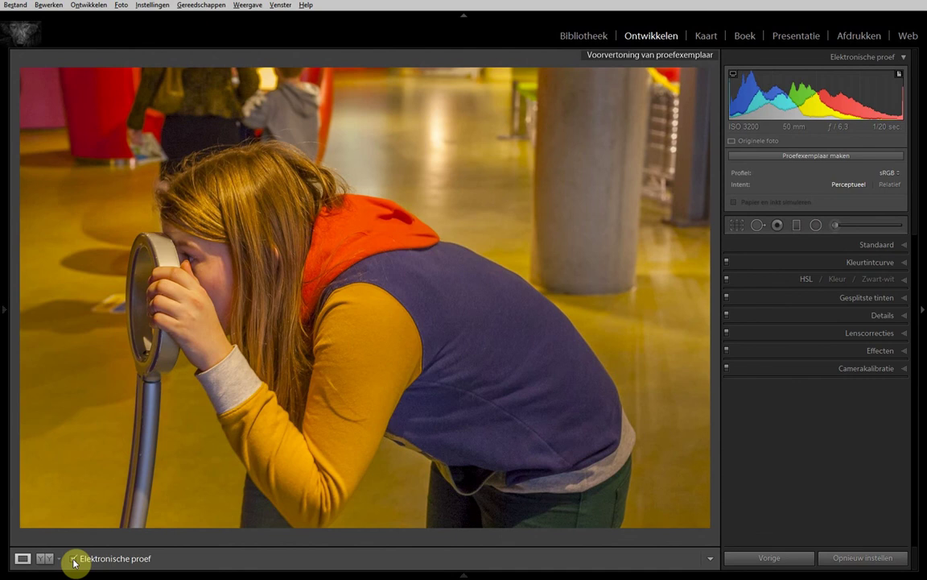
Try a paper-white surround, then set the background back to 25% dark grey
{"action": "right_click", "coordinate": [302, 59]}
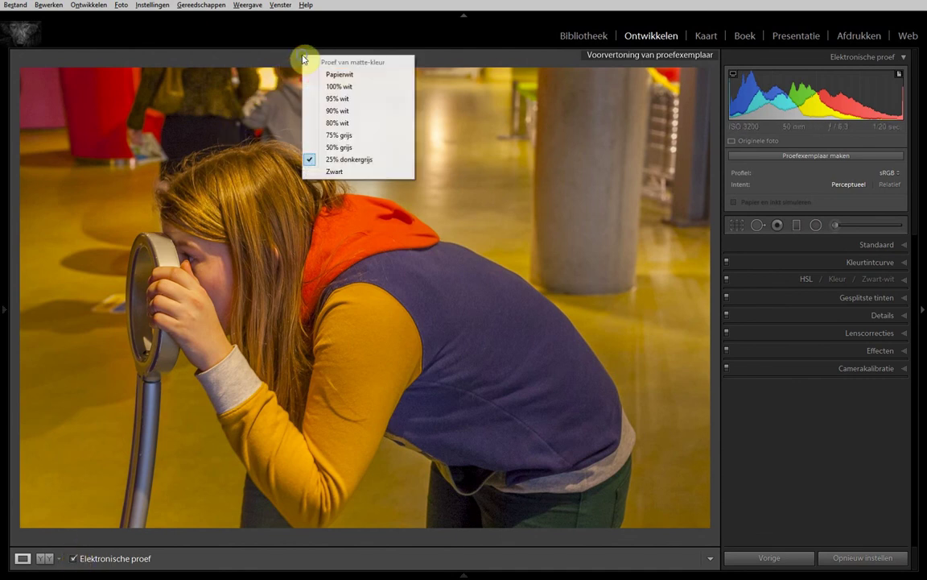
{"action": "left_click", "coordinate": [350, 75]}
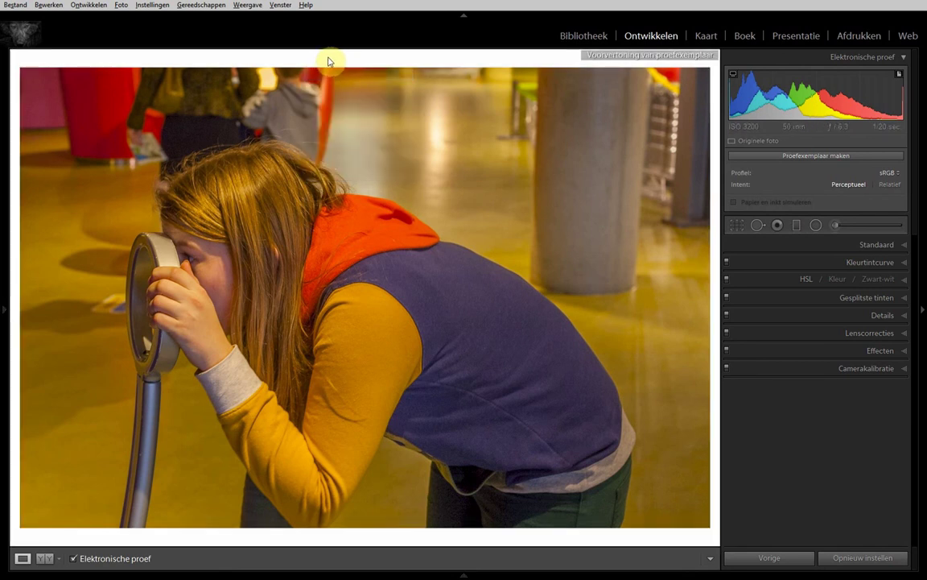
{"action": "right_click", "coordinate": [326, 61]}
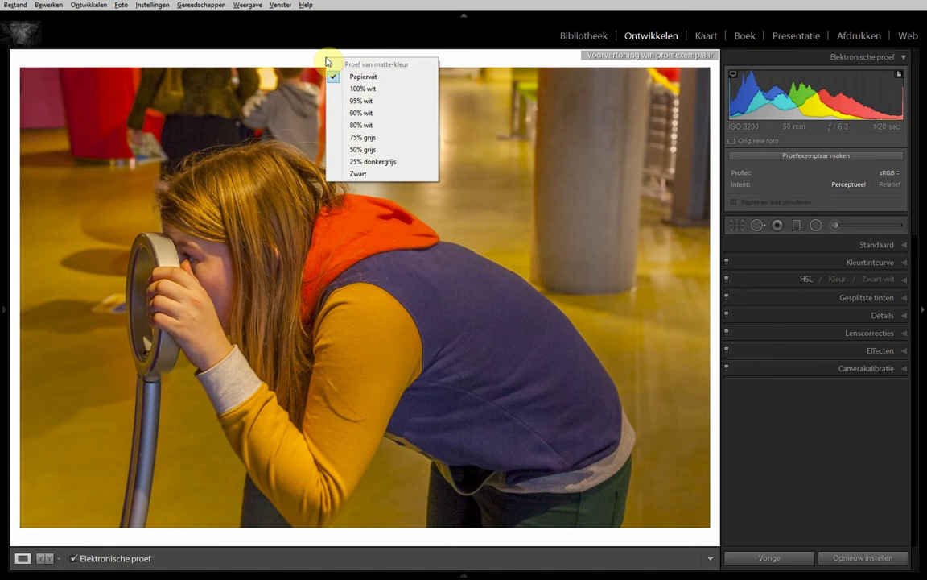
{"action": "left_click", "coordinate": [385, 162]}
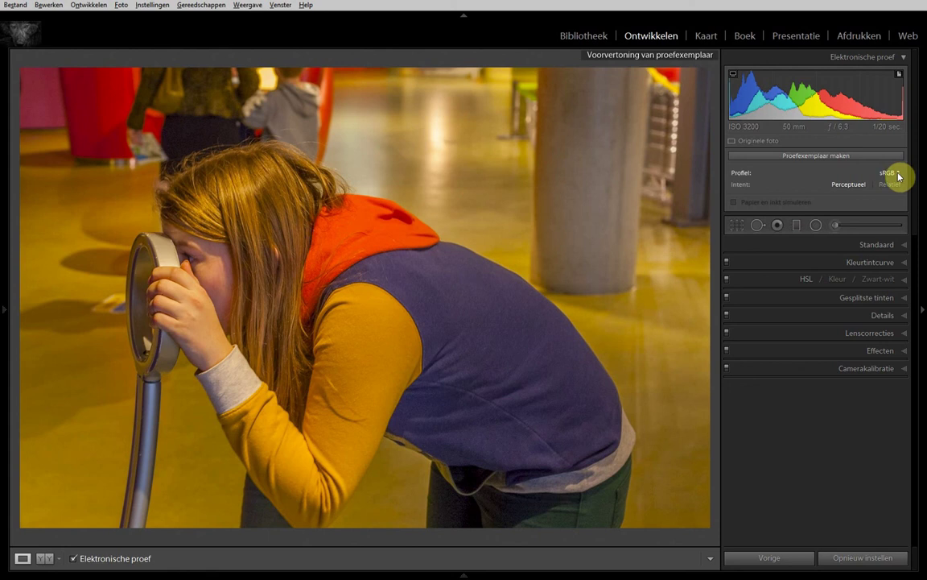
Browse the proofing profiles under Profiel > Overige... and cancel without changes
{"action": "left_click", "coordinate": [899, 174]}
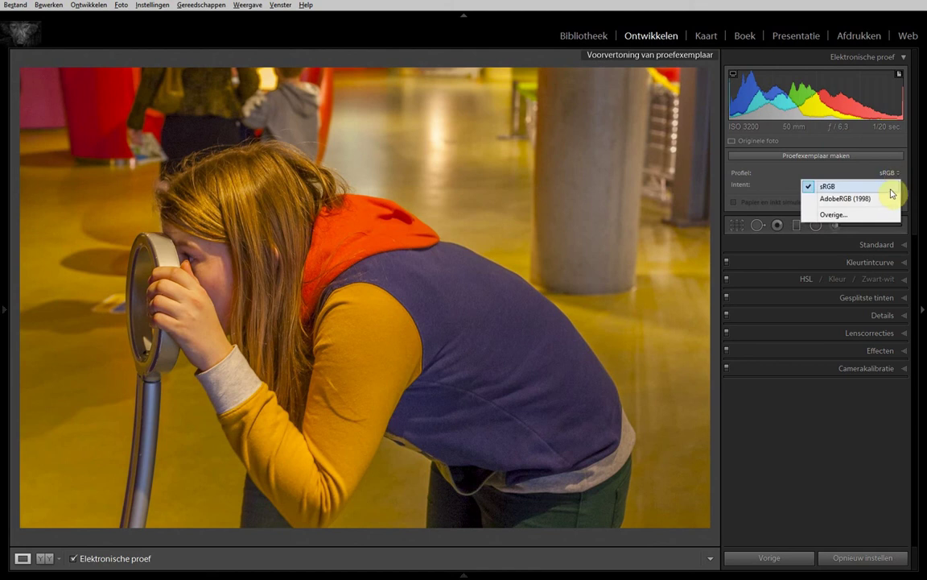
{"action": "left_click", "coordinate": [845, 215]}
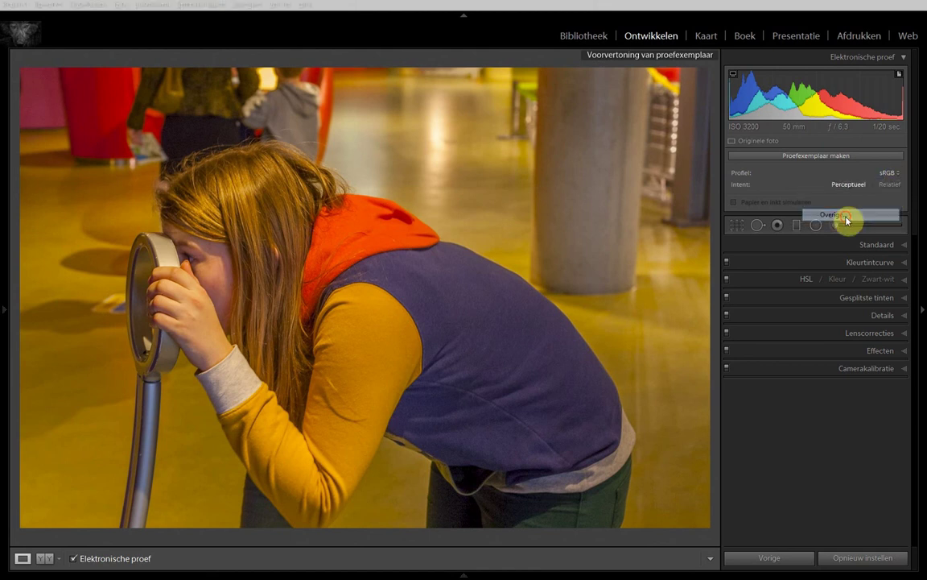
{"action": "left_click_drag", "start_coordinate": [673, 216], "coordinate": [677, 243]}
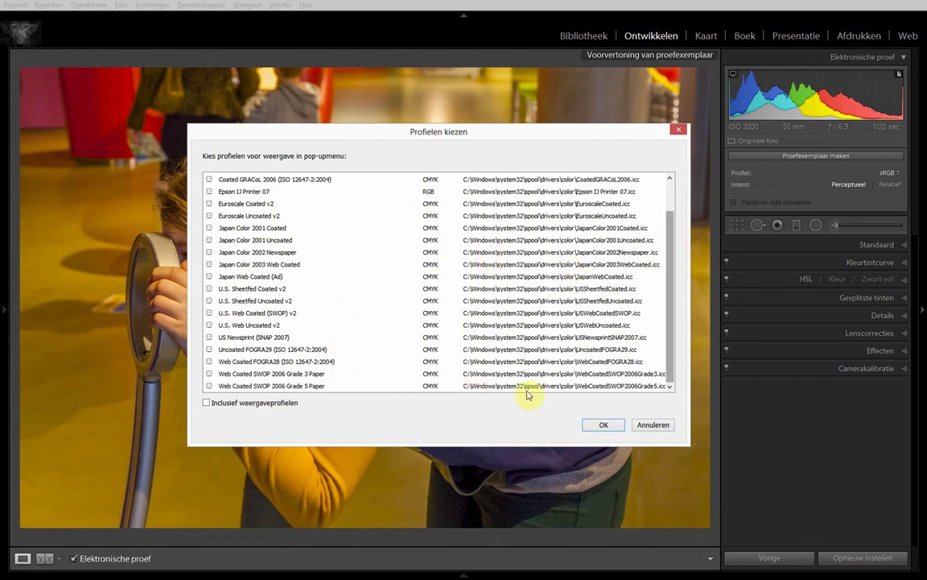
{"action": "left_click", "coordinate": [656, 425]}
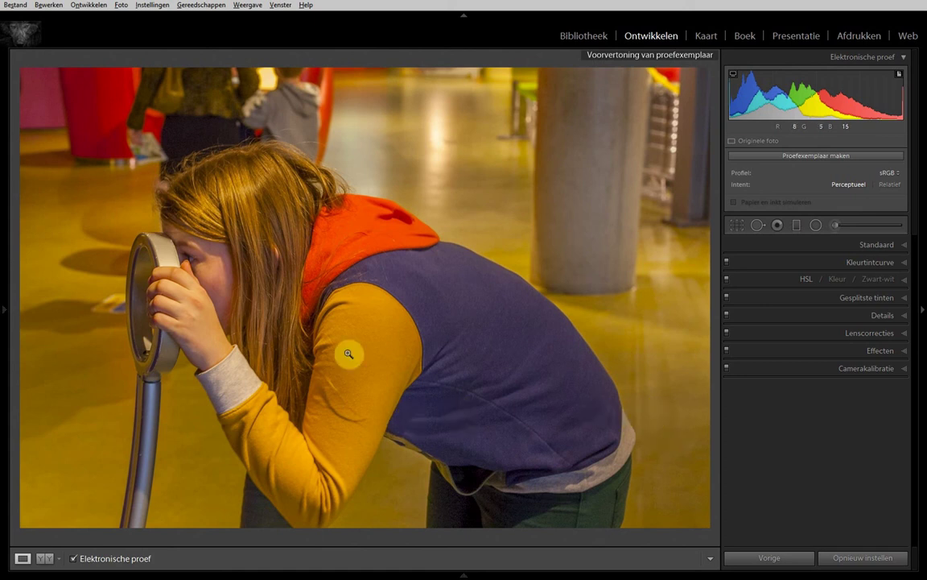
{"action": "left_click", "coordinate": [15, 5]}
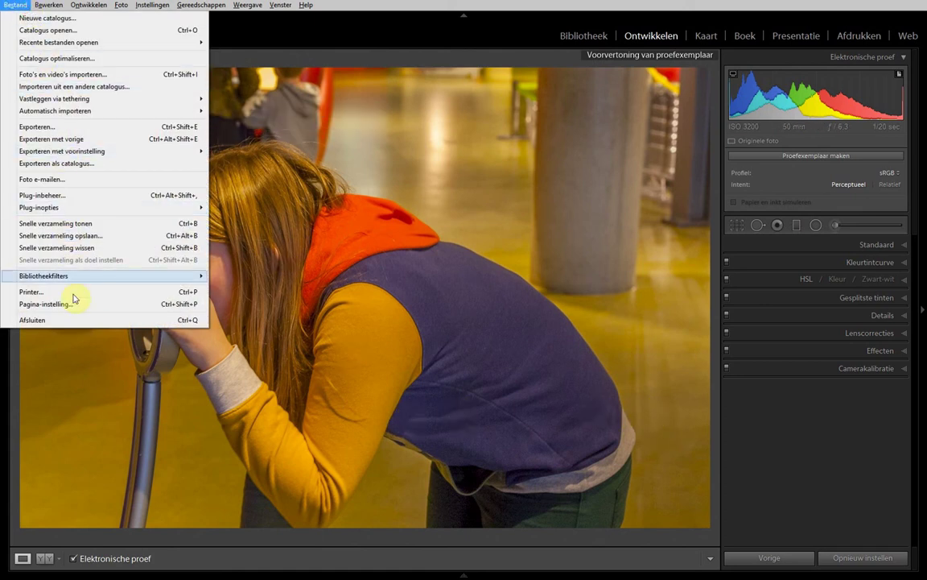
Quit Lightroom, skipping the catalogue backup this time
{"action": "left_click", "coordinate": [75, 320]}
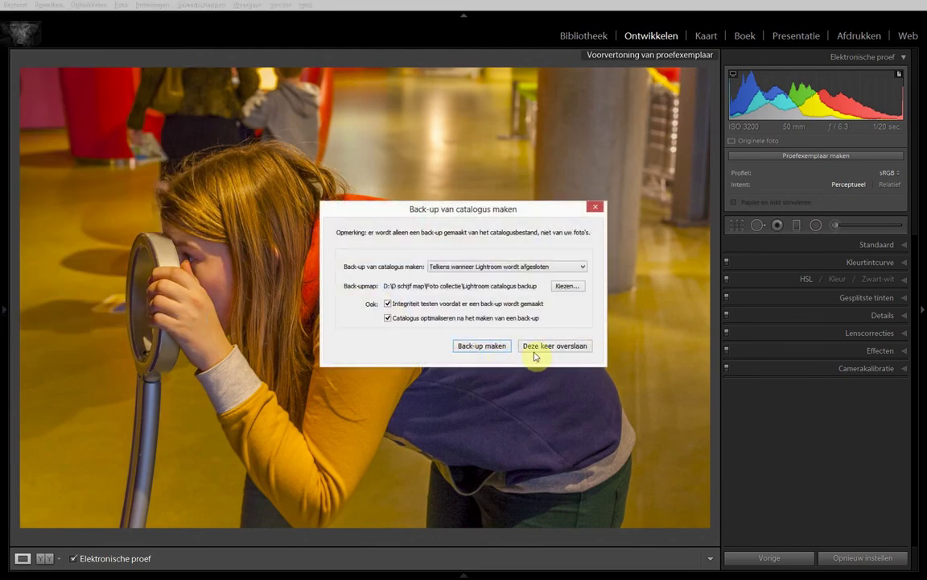
{"action": "left_click", "coordinate": [534, 351]}
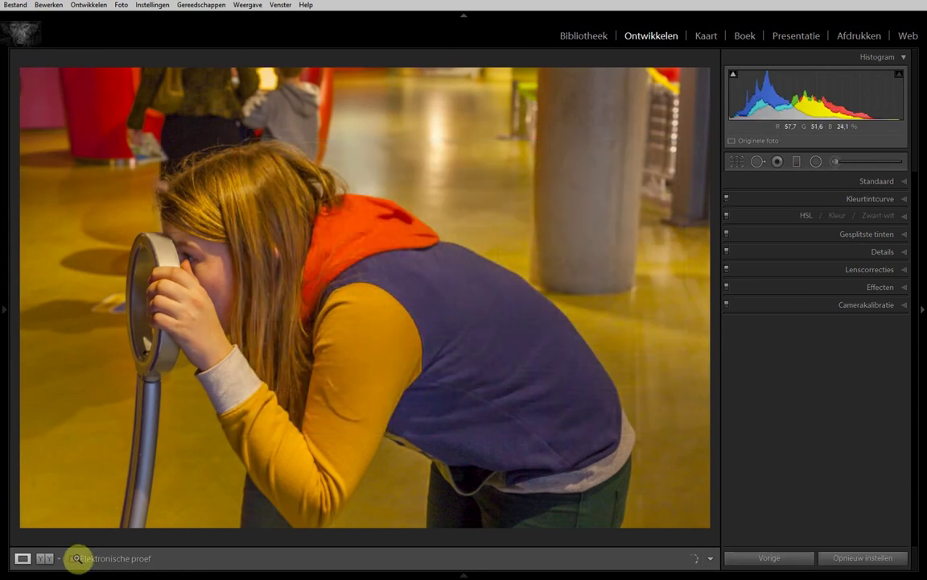
Re-enable soft proofing and add profotonet_fuji_dp2_v2.icc as the proofing profile
{"action": "left_click", "coordinate": [73, 558]}
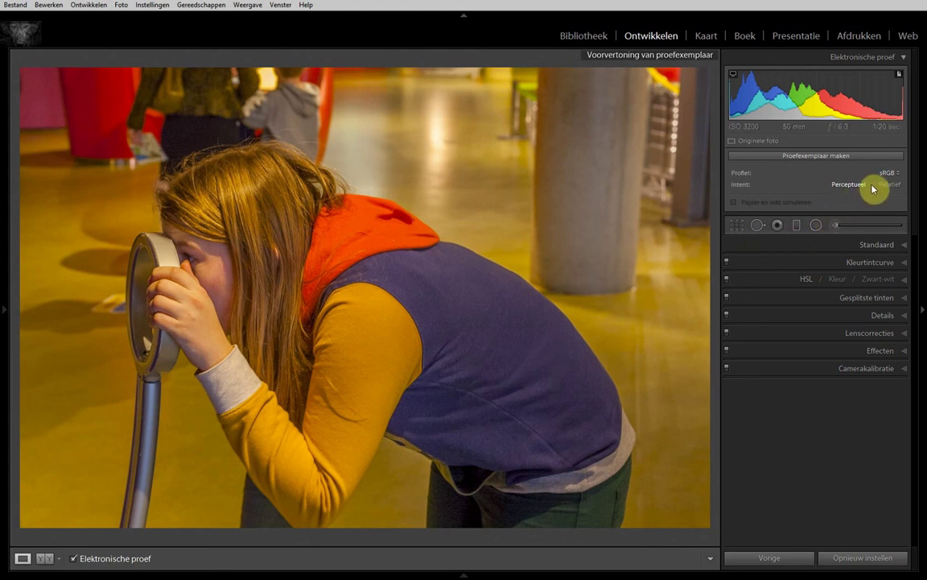
{"action": "left_click", "coordinate": [896, 175]}
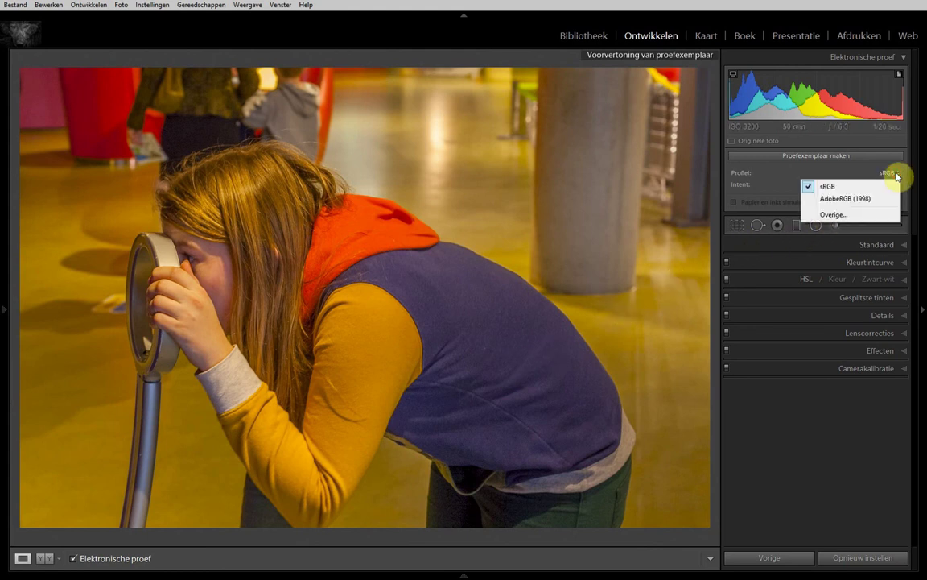
{"action": "left_click", "coordinate": [854, 216]}
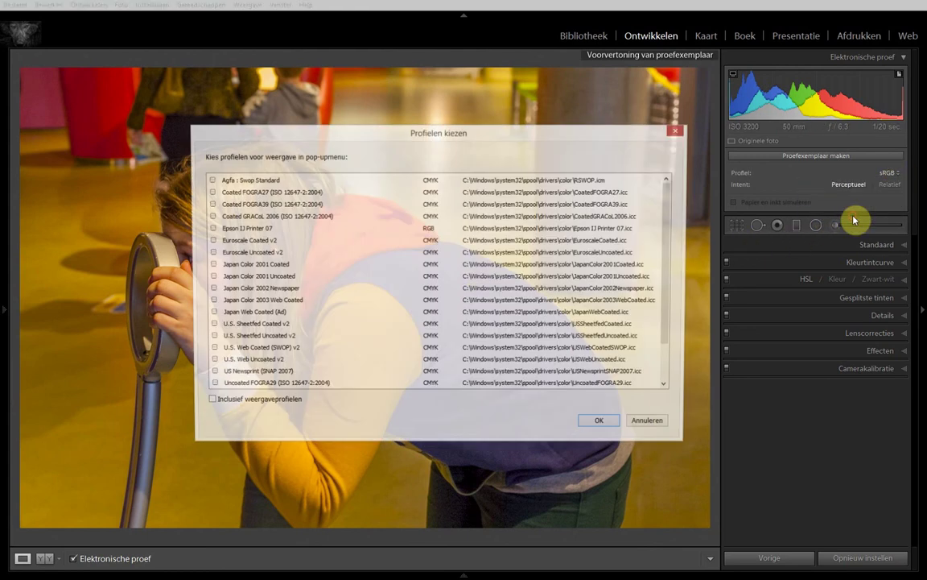
{"action": "left_click_drag", "start_coordinate": [669, 238], "coordinate": [668, 274]}
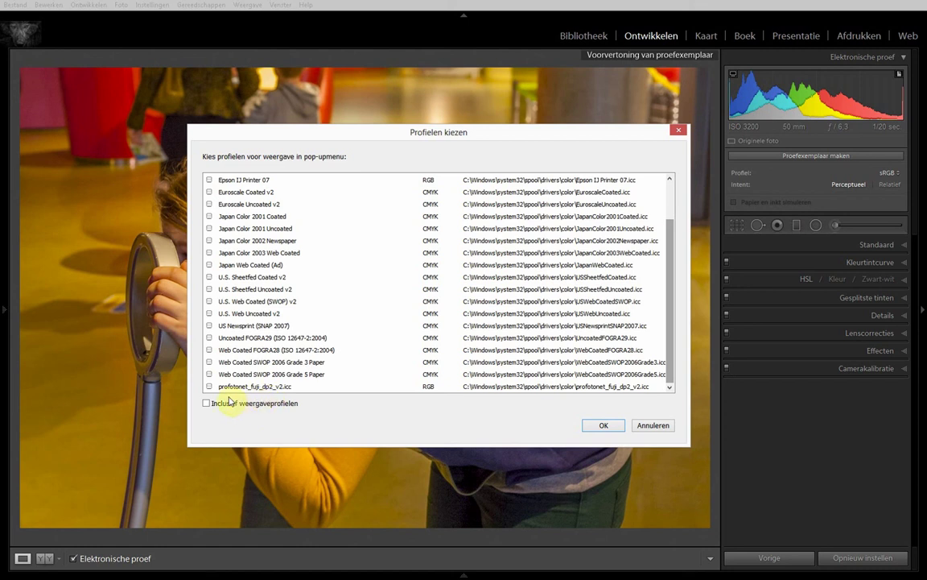
{"action": "left_click", "coordinate": [210, 387]}
{"action": "left_click", "coordinate": [588, 424]}
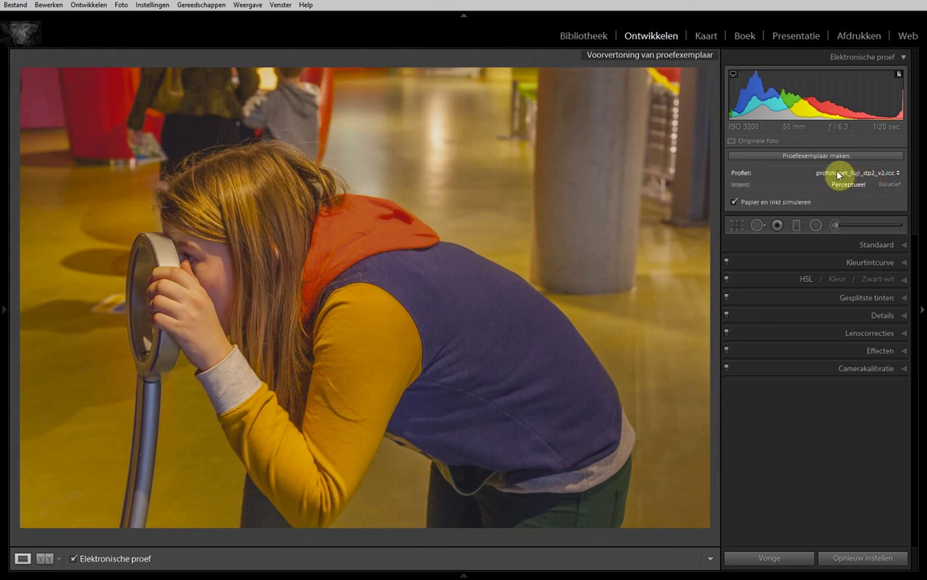
{"action": "left_click", "coordinate": [73, 559]}
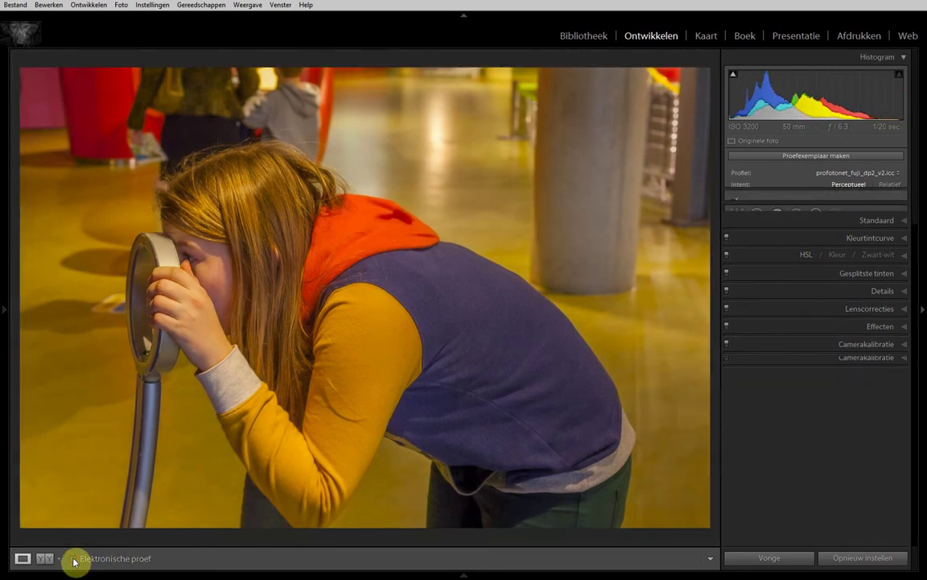
{"action": "left_click", "coordinate": [73, 559]}
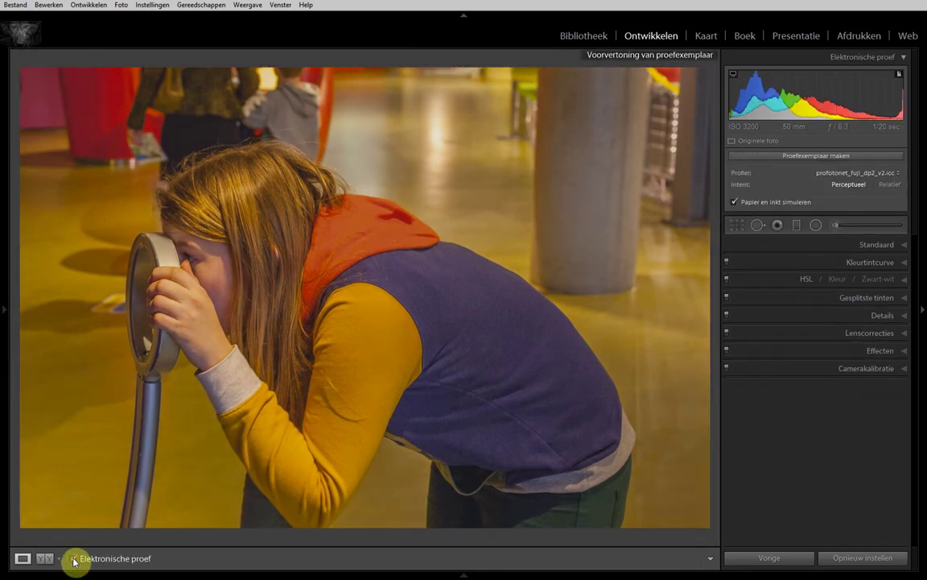
{"action": "left_click", "coordinate": [734, 203]}
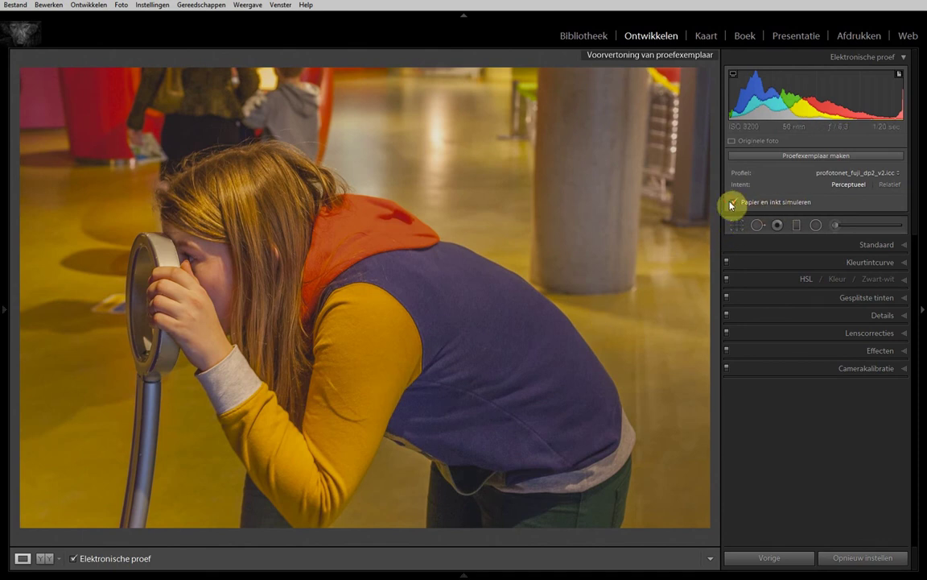
{"action": "left_click", "coordinate": [733, 204]}
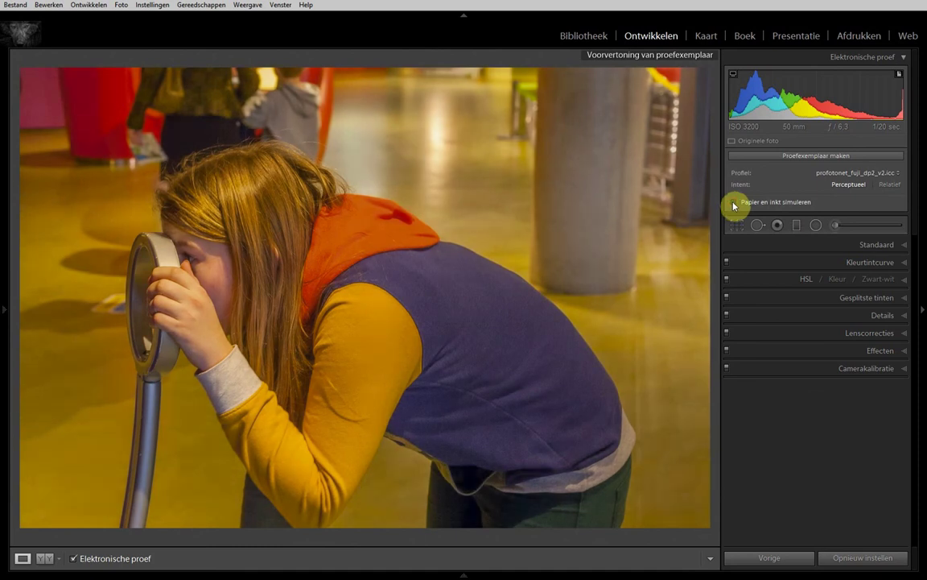
{"action": "left_click", "coordinate": [74, 558]}
{"action": "left_click", "coordinate": [74, 558]}
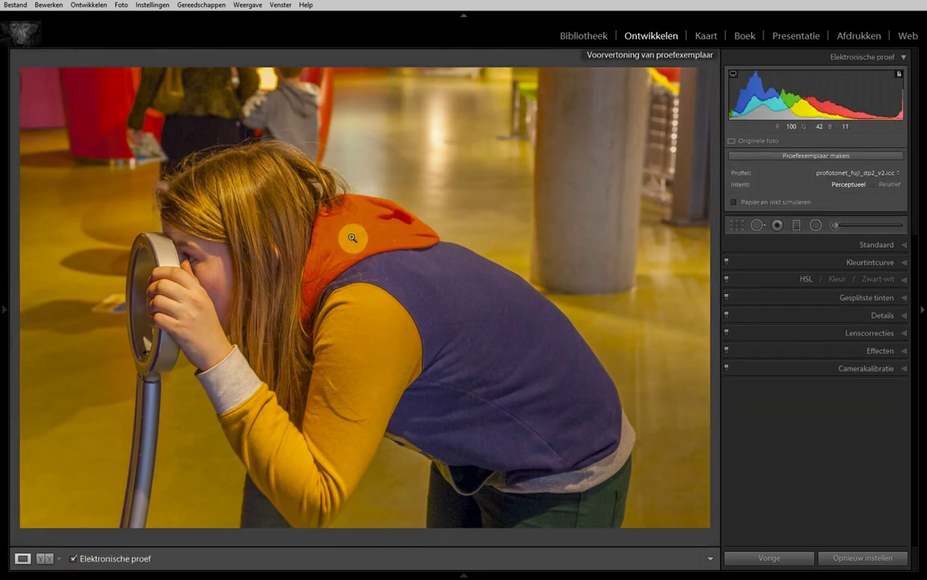
{"action": "left_click", "coordinate": [74, 559]}
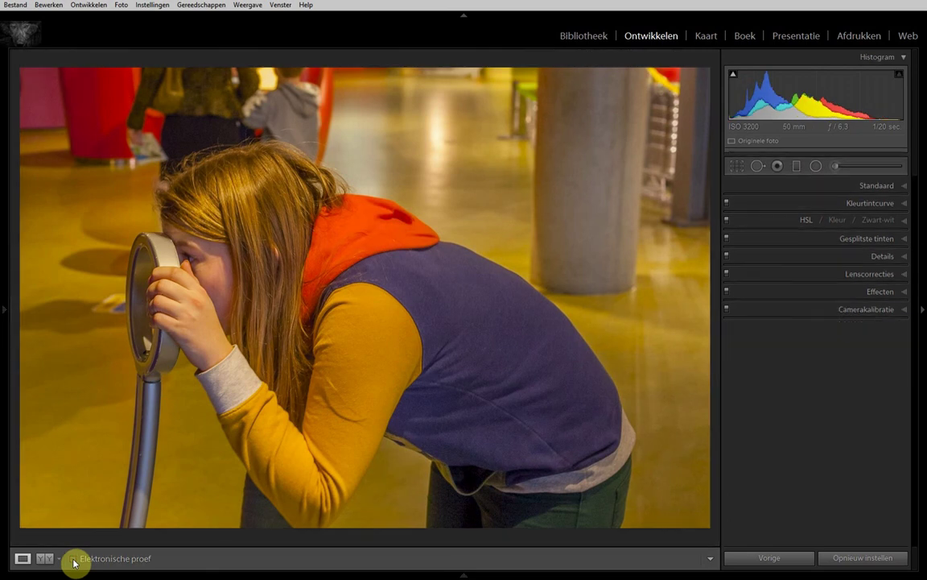
{"action": "left_click", "coordinate": [74, 559]}
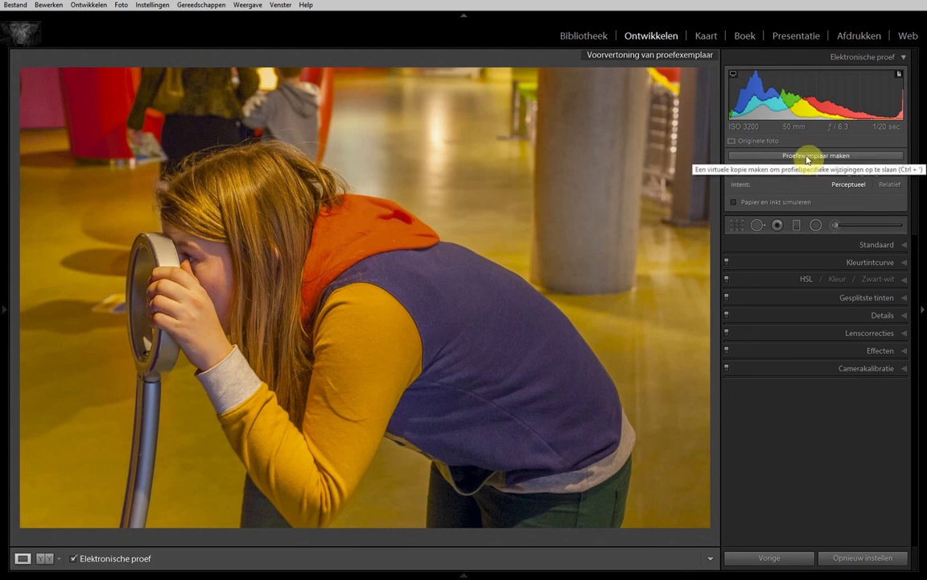
Create a proof virtual copy and compare it with the original in the Library grid
{"action": "left_click", "coordinate": [807, 157]}
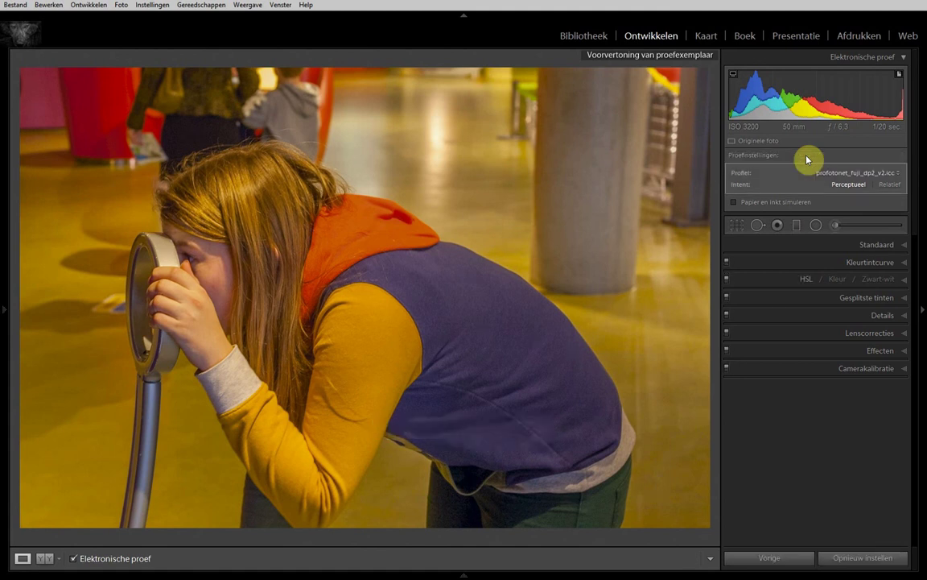
{"action": "left_click", "coordinate": [585, 35]}
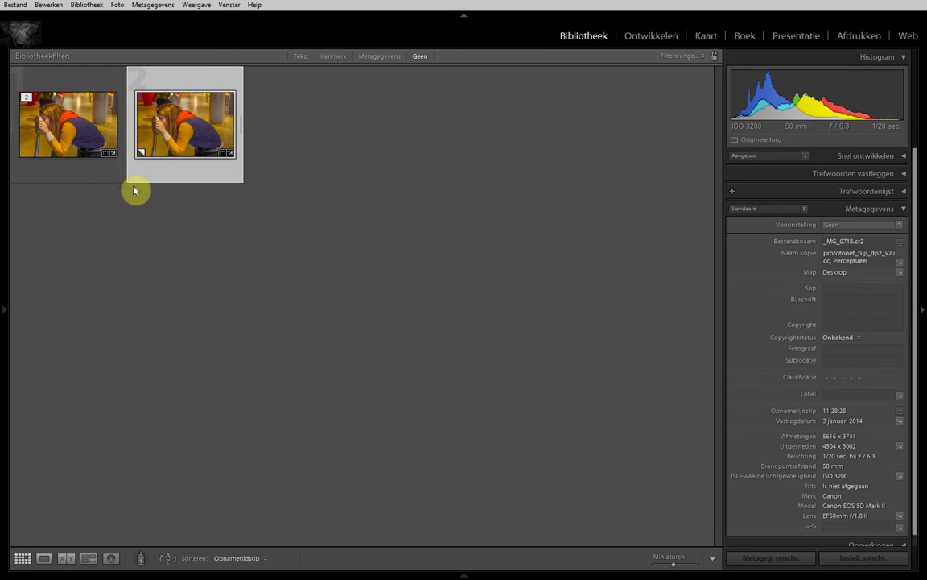
{"action": "left_click", "coordinate": [181, 125]}
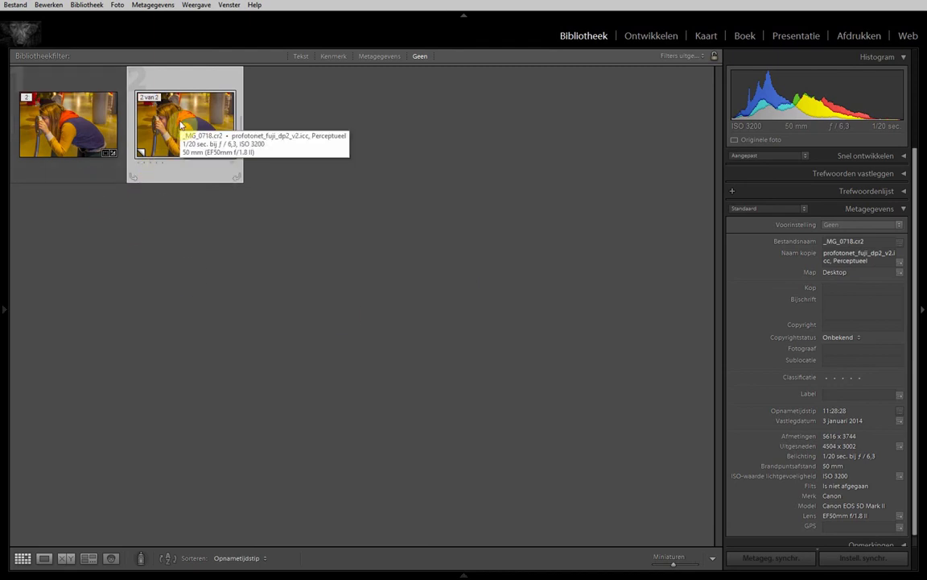
{"action": "left_click", "coordinate": [84, 133]}
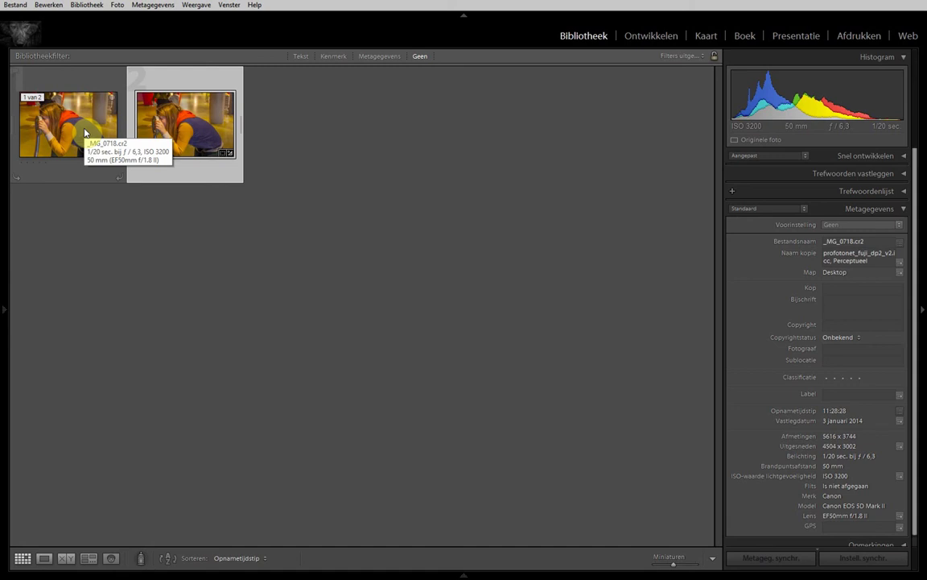
Open the proof copy full size and return to it in Develop
{"action": "left_click", "coordinate": [204, 137]}
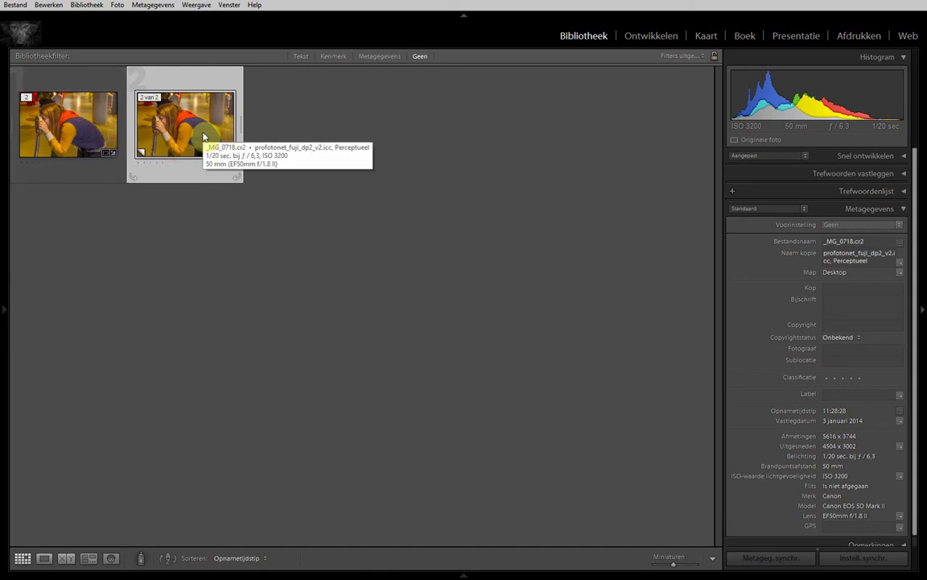
{"action": "double_click", "coordinate": [204, 136]}
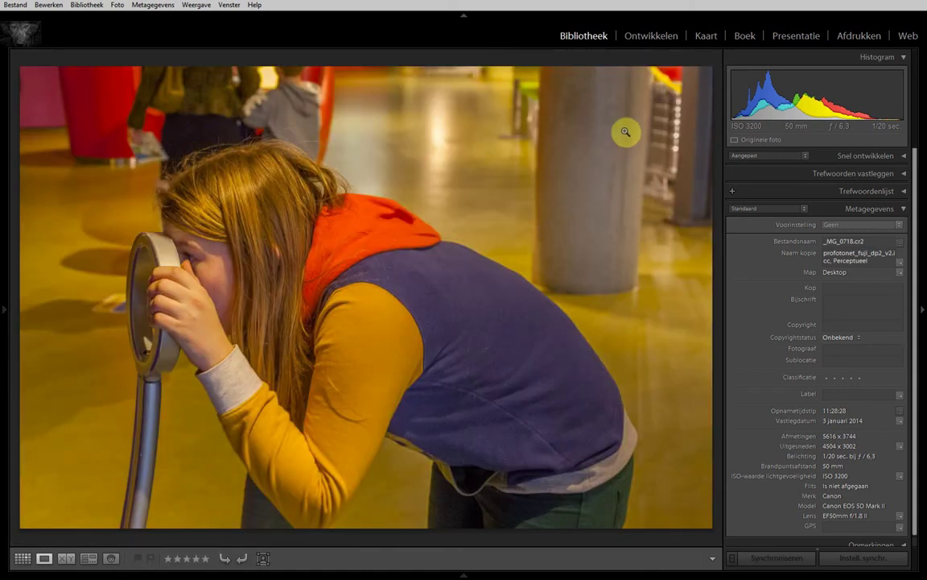
{"action": "left_click", "coordinate": [646, 36]}
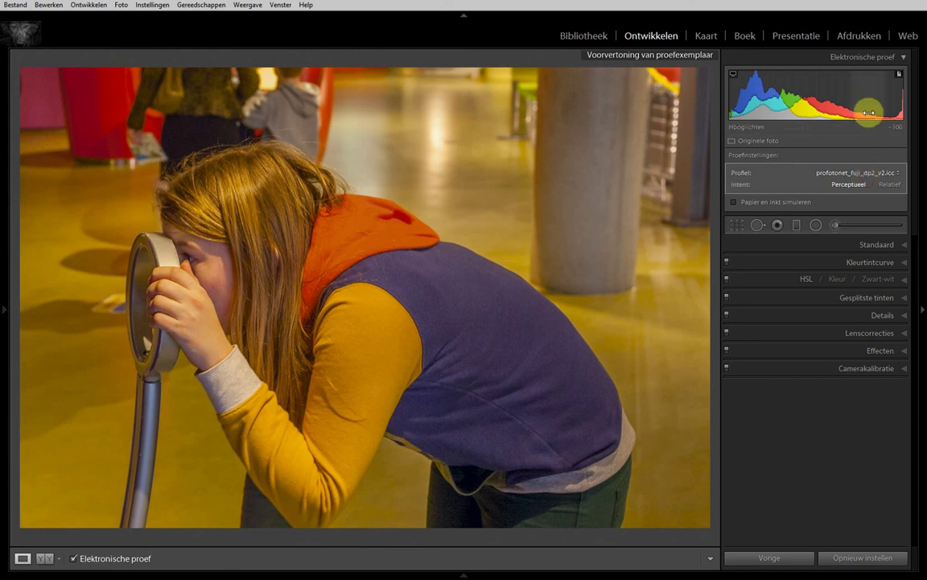
Toggle the destination gamut warning until the out-of-gamut red hood stays marked in red
{"action": "left_click", "coordinate": [899, 76]}
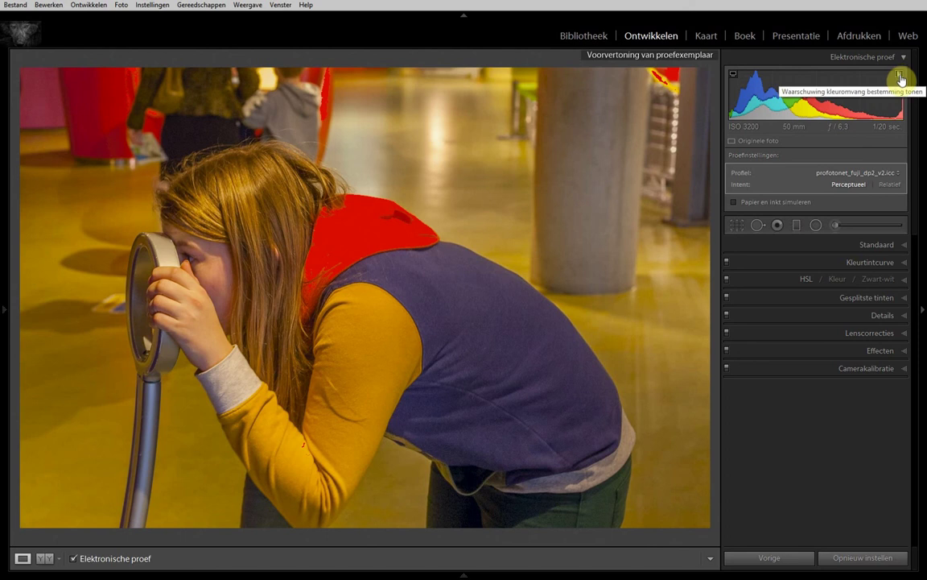
{"action": "left_click", "coordinate": [900, 77]}
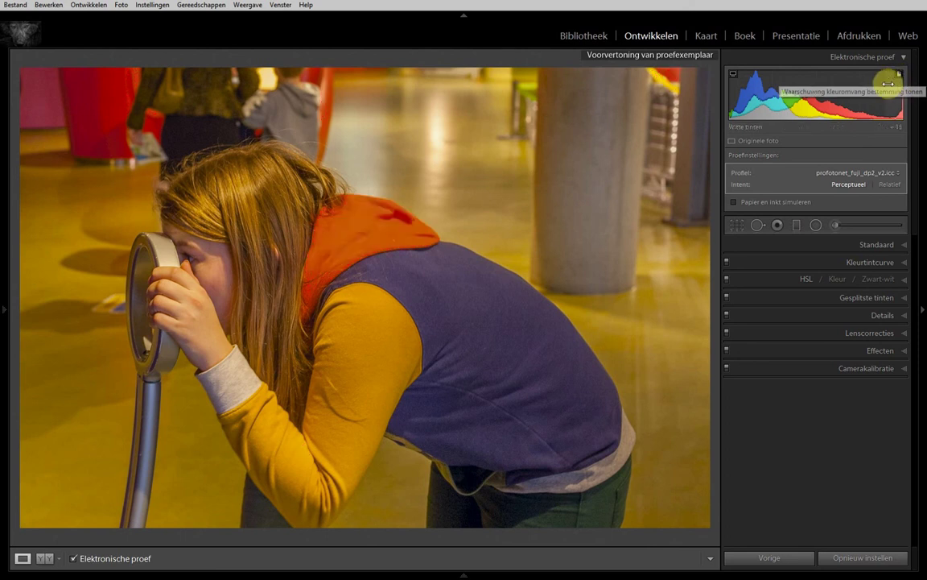
{"action": "left_click", "coordinate": [900, 77]}
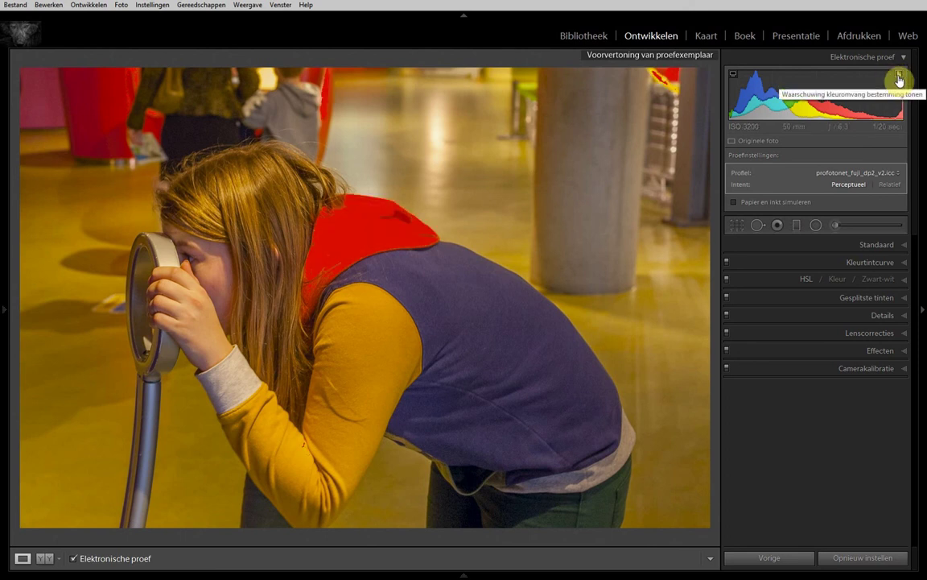
{"action": "left_click", "coordinate": [899, 78]}
{"action": "left_click", "coordinate": [900, 78]}
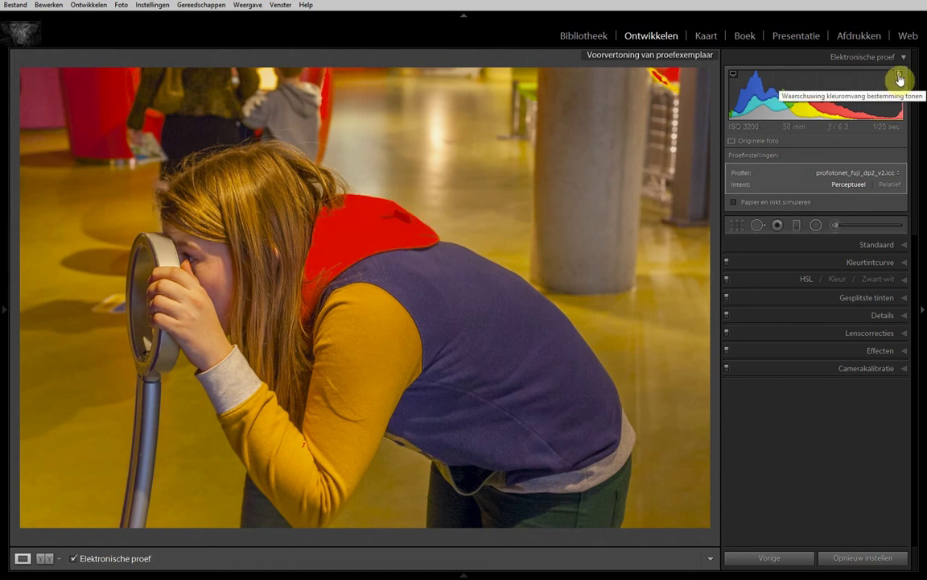
{"action": "left_click", "coordinate": [899, 77]}
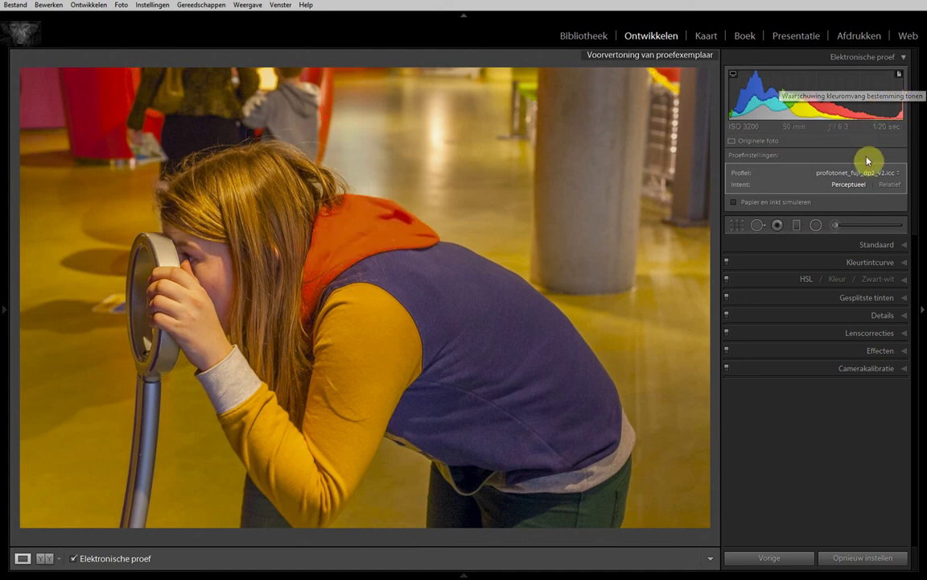
{"action": "left_click", "coordinate": [899, 78]}
{"action": "left_click", "coordinate": [900, 77]}
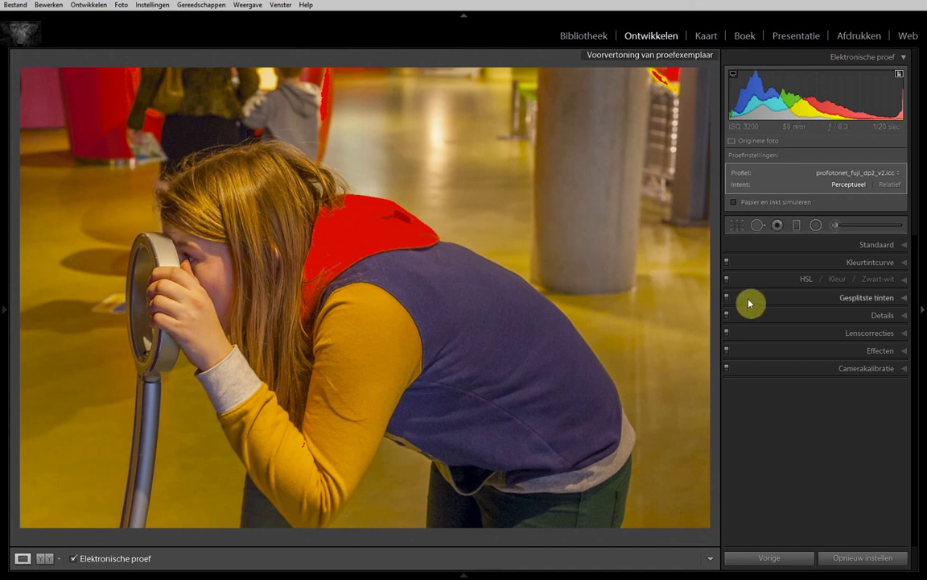
Expand HSL, try a hue shift on the reds, then reset red hue to 0
{"action": "left_click", "coordinate": [909, 283]}
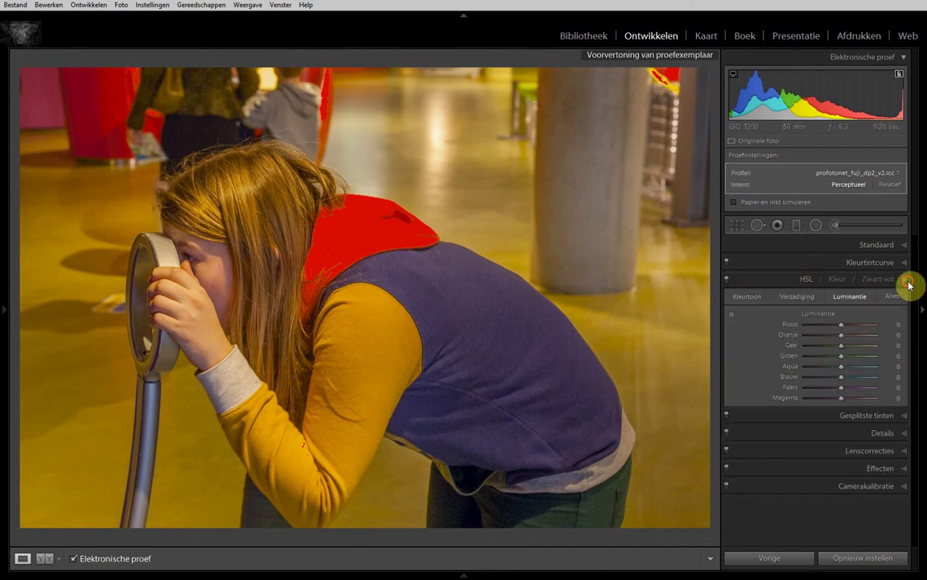
{"action": "left_click", "coordinate": [747, 298]}
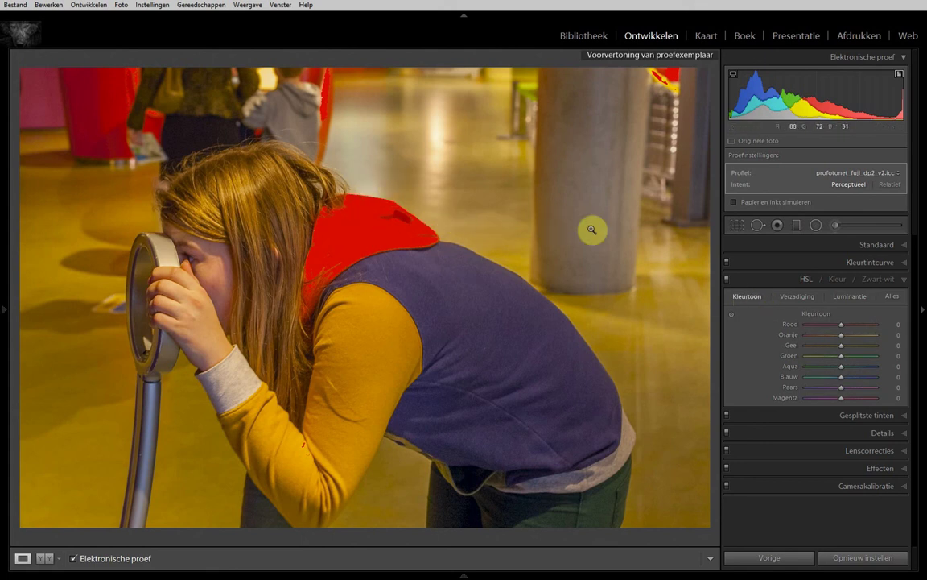
{"action": "mouse_move", "coordinate": [842, 325]}
{"action": "left_mouse_down"}
{"action": "mouse_move", "coordinate": [807, 330]}
{"action": "mouse_move", "coordinate": [889, 327]}
{"action": "left_mouse_up"}
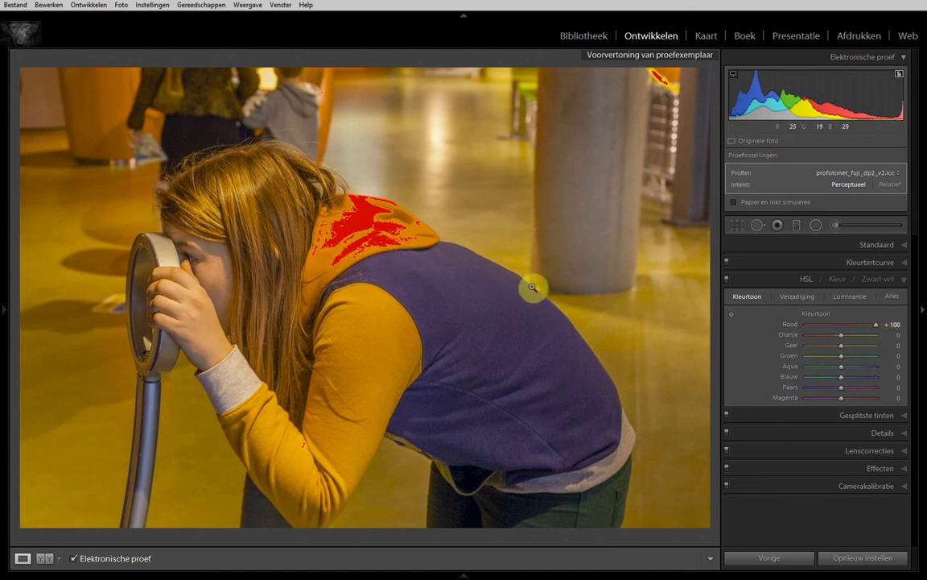
{"action": "double_click", "coordinate": [878, 326]}
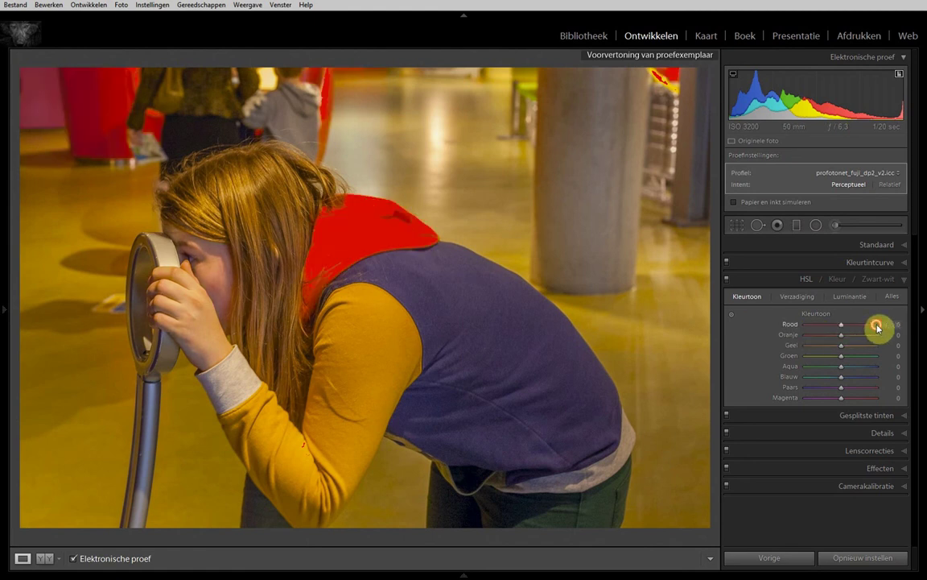
Try lowering red saturation to -73, reset it to 0, and show the Luminance settings
{"action": "left_click", "coordinate": [802, 304]}
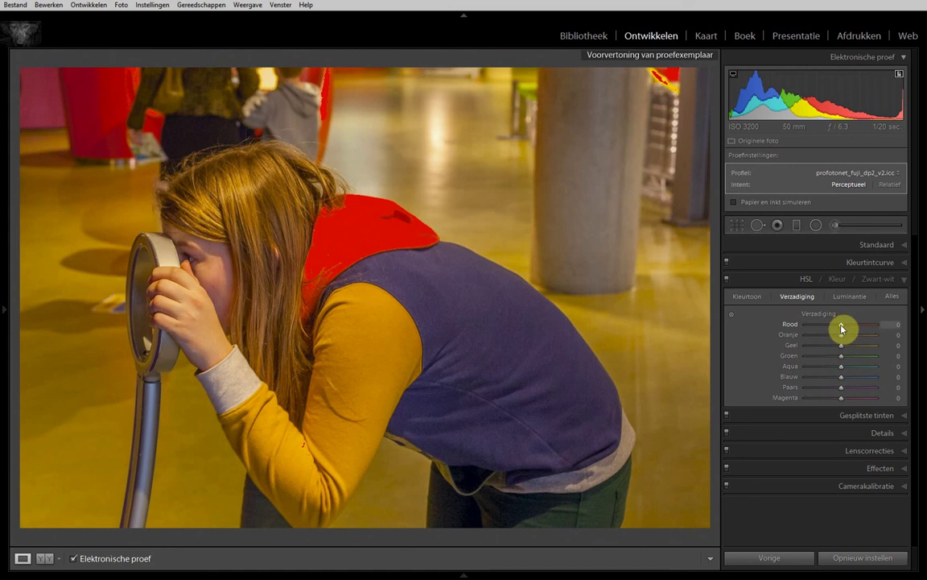
{"action": "left_click_drag", "start_coordinate": [841, 328], "coordinate": [815, 330]}
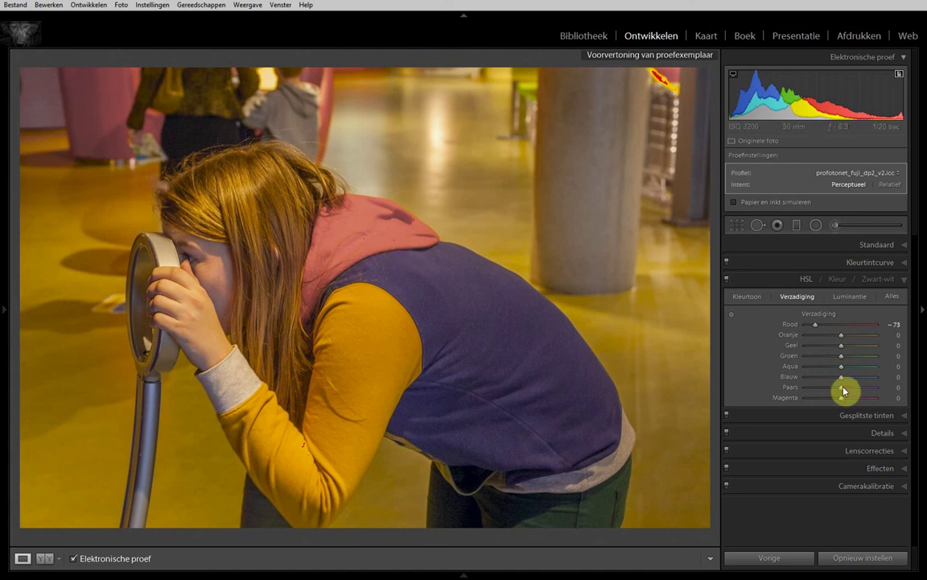
{"action": "double_click", "coordinate": [816, 326]}
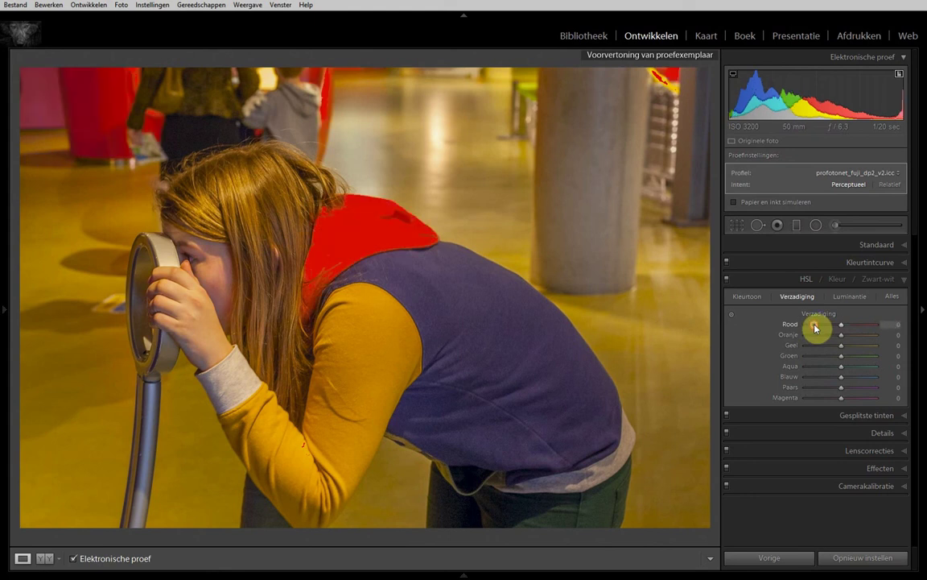
{"action": "left_click", "coordinate": [855, 298]}
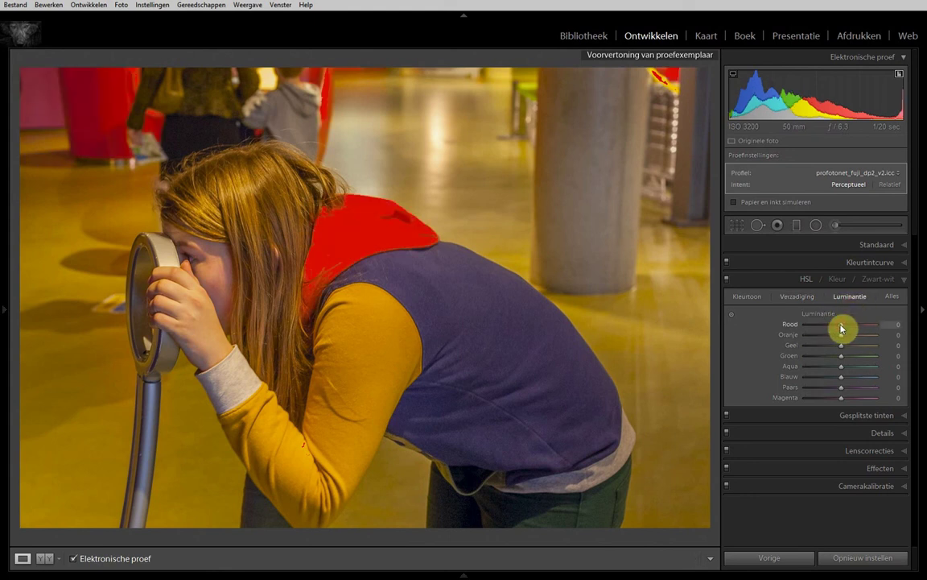
Try red luminance at -81, reset it to 0, and activate the luminance targeted adjustment tool
{"action": "left_click_drag", "start_coordinate": [841, 325], "coordinate": [815, 326]}
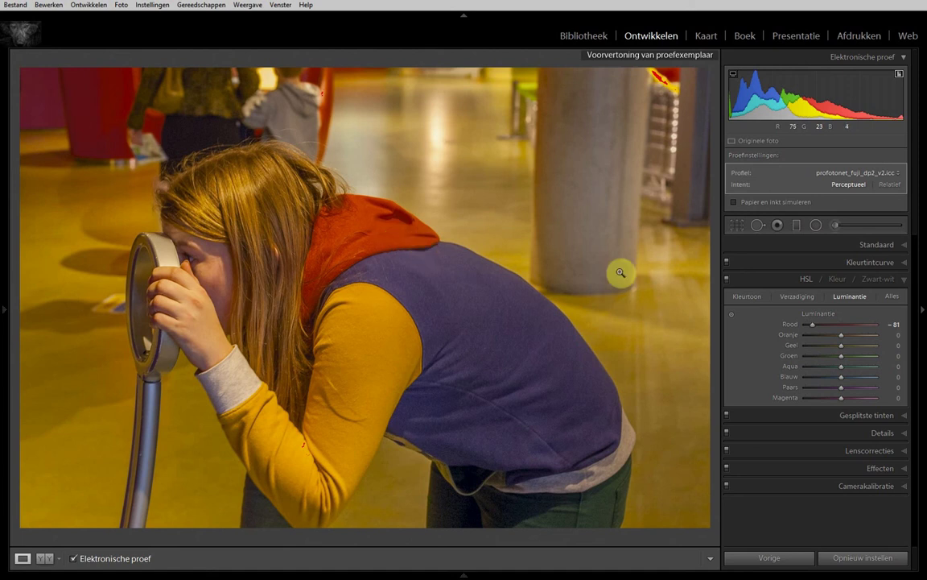
{"action": "double_click", "coordinate": [813, 325]}
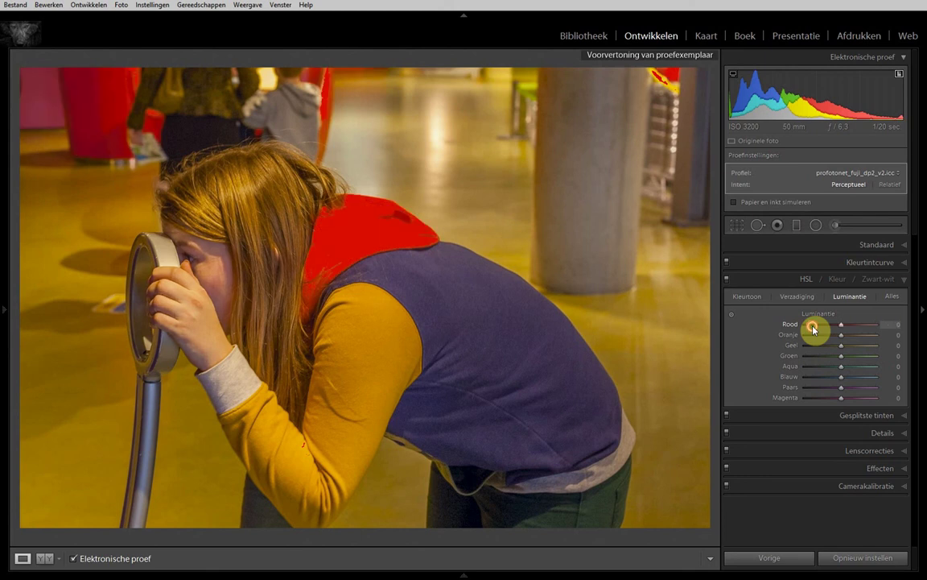
{"action": "left_click", "coordinate": [731, 317]}
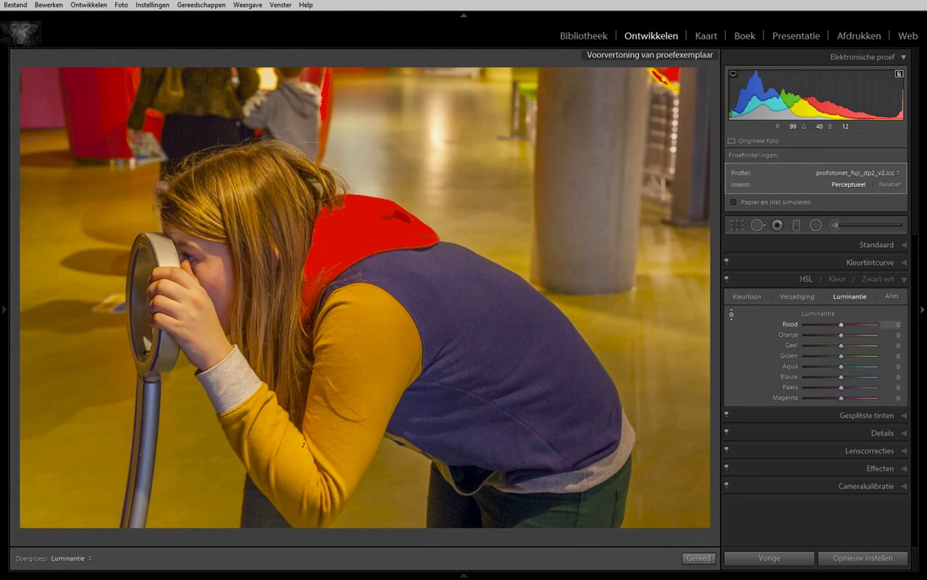
Drag down on the red hood to darken luminance to Red -40 and Orange -37
{"action": "left_click_drag", "start_coordinate": [378, 222], "coordinate": [379, 250]}
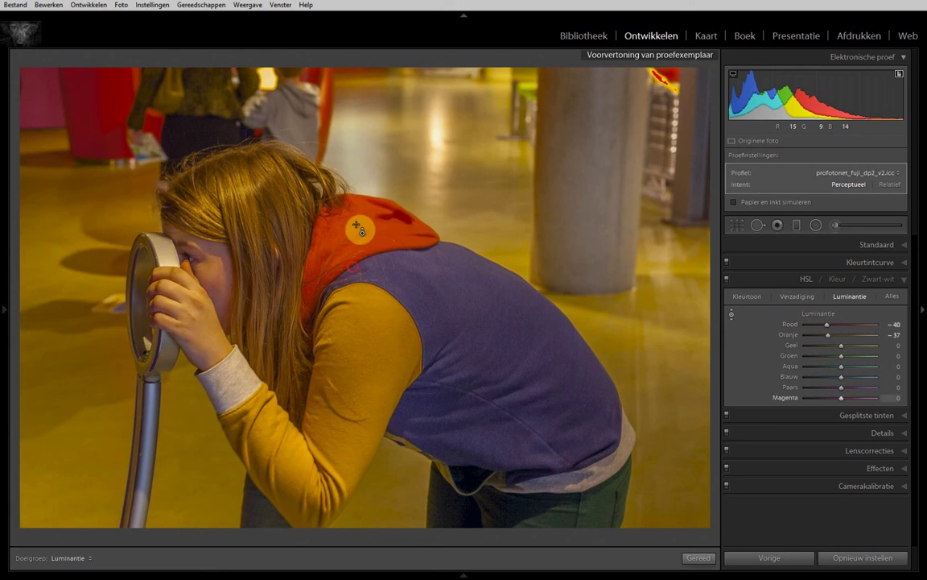
{"action": "left_click", "coordinate": [359, 230]}
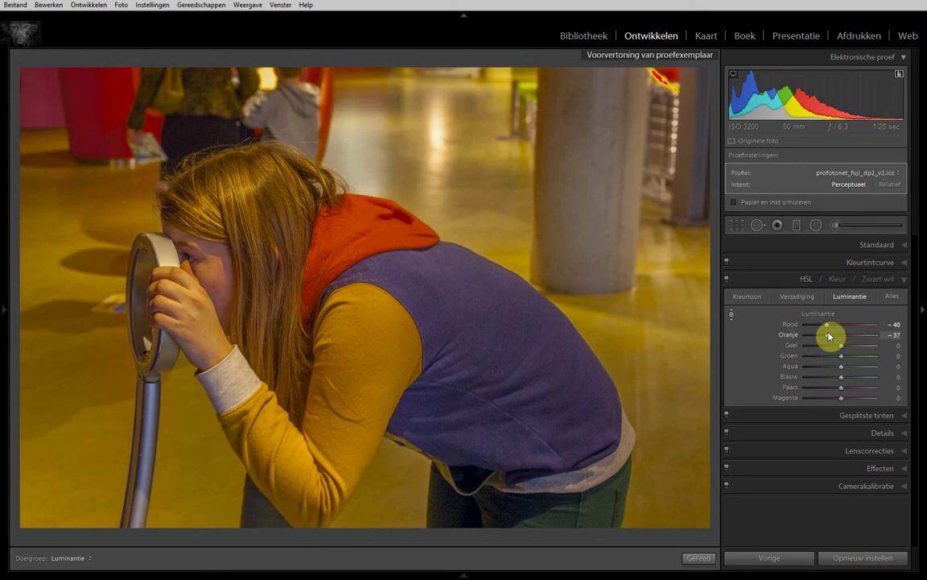
{"action": "left_click", "coordinate": [377, 237]}
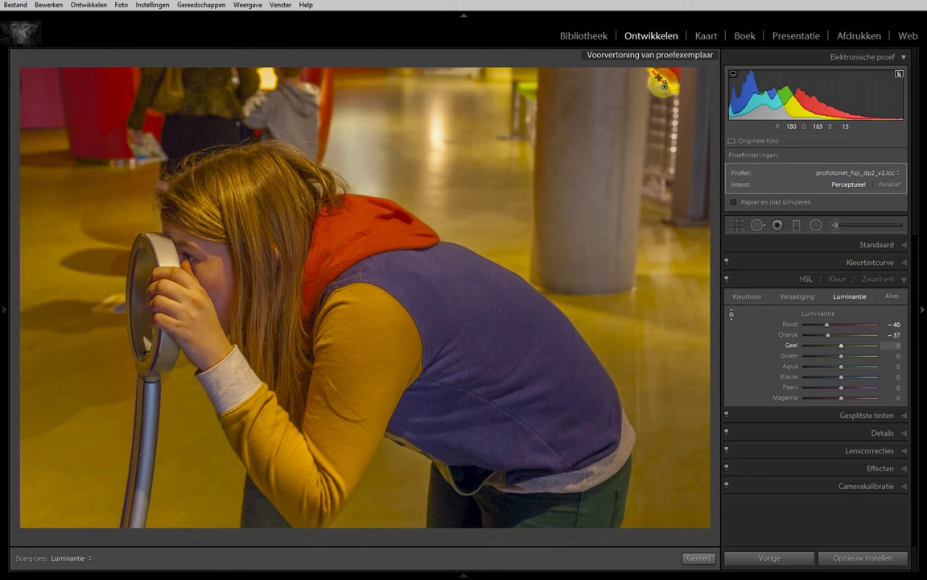
Try a yellow luminance change, then undo it so yellow stays at 0
{"action": "mouse_move", "coordinate": [664, 80]}
{"action": "left_mouse_down"}
{"action": "mouse_move", "coordinate": [674, 558]}
{"action": "mouse_move", "coordinate": [709, 88]}
{"action": "mouse_move", "coordinate": [727, 94]}
{"action": "left_mouse_up"}
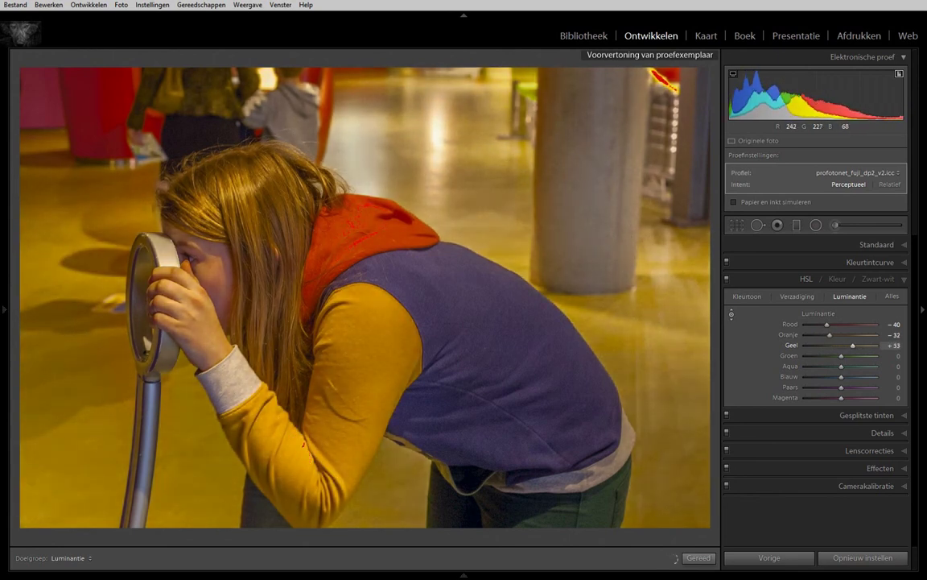
{"action": "left_click_drag", "start_coordinate": [660, 77], "coordinate": [661, 82]}
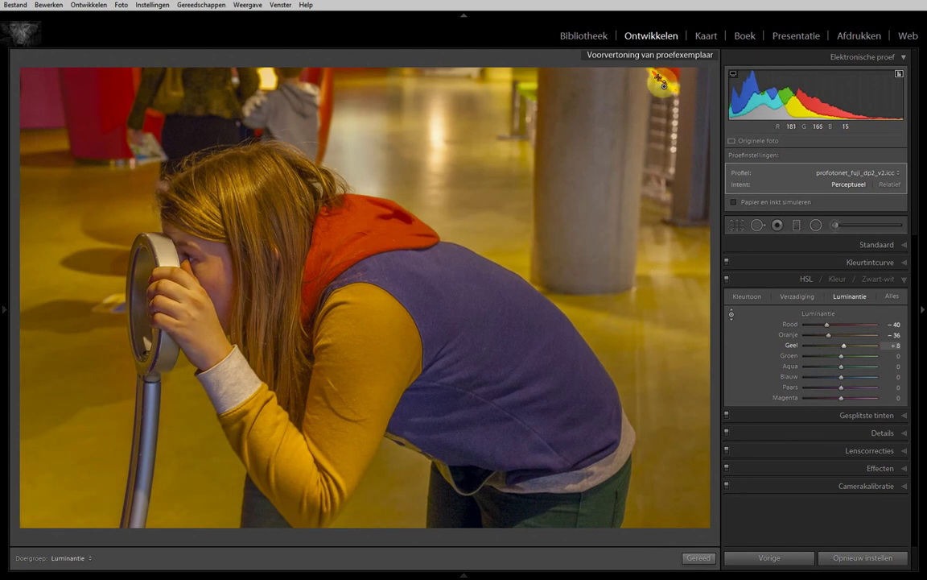
{"action": "key", "text": "ctrl+z"}
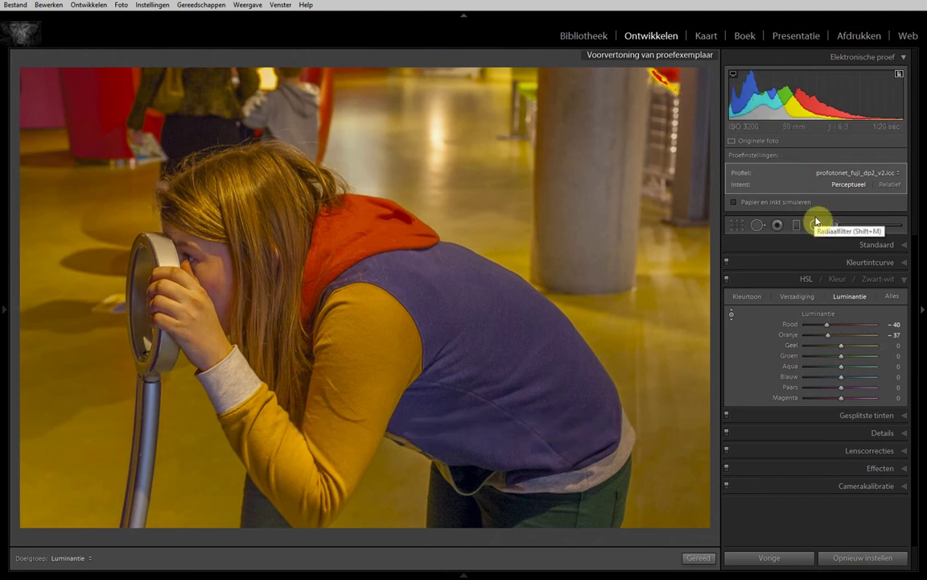
Zoomed into the top-right corner, brush saturation -6 over the clipped red-yellow patch and close the brush
{"action": "left_click", "coordinate": [905, 279]}
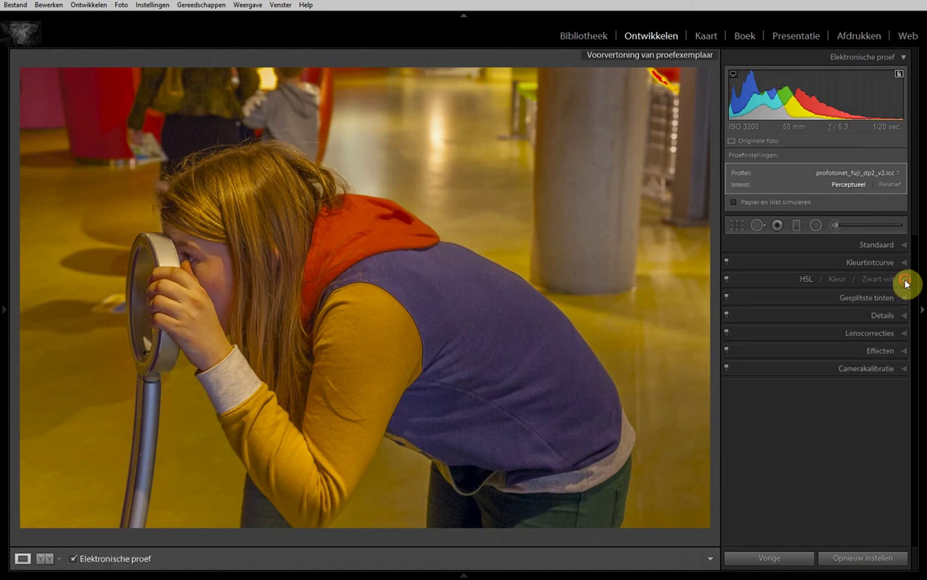
{"action": "left_click", "coordinate": [662, 77]}
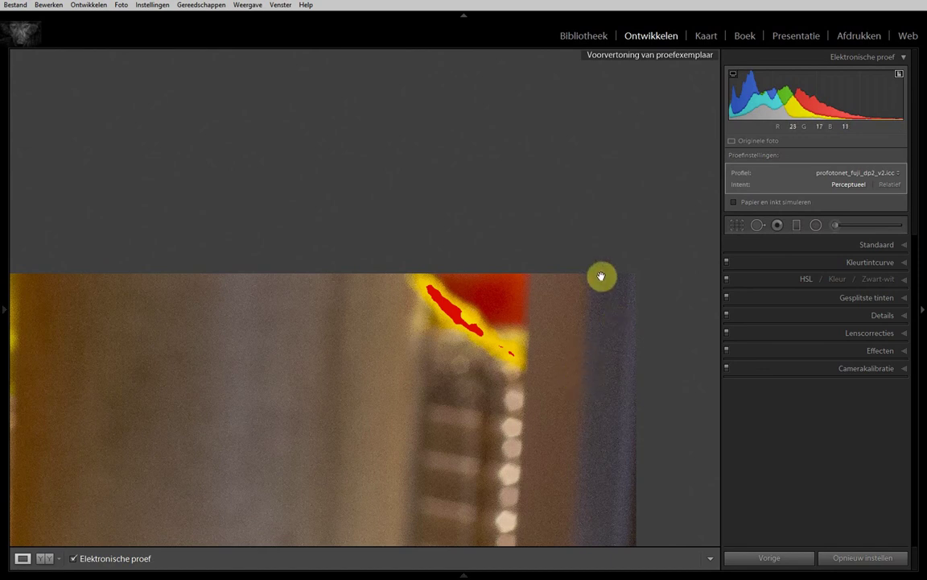
{"action": "left_click", "coordinate": [835, 229]}
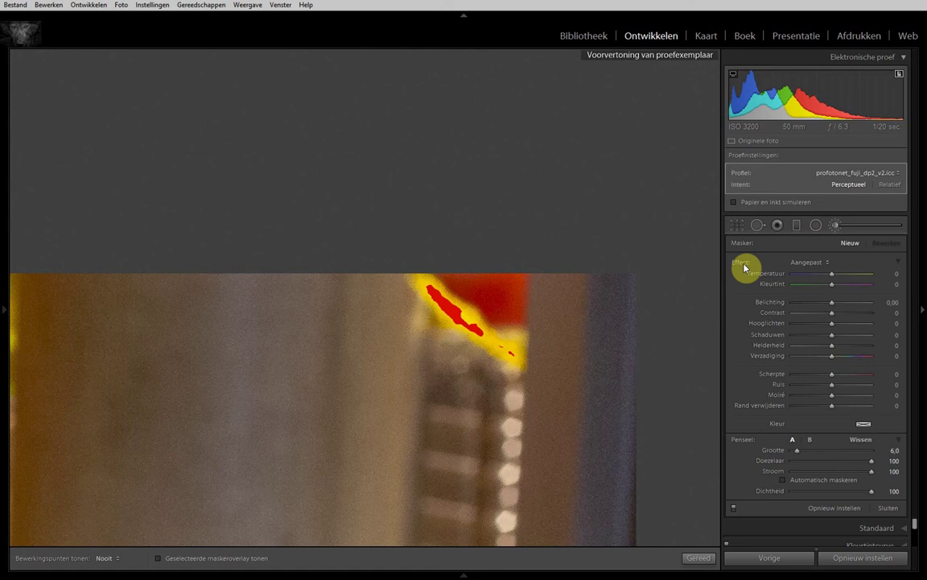
{"action": "left_click_drag", "start_coordinate": [834, 356], "coordinate": [822, 359]}
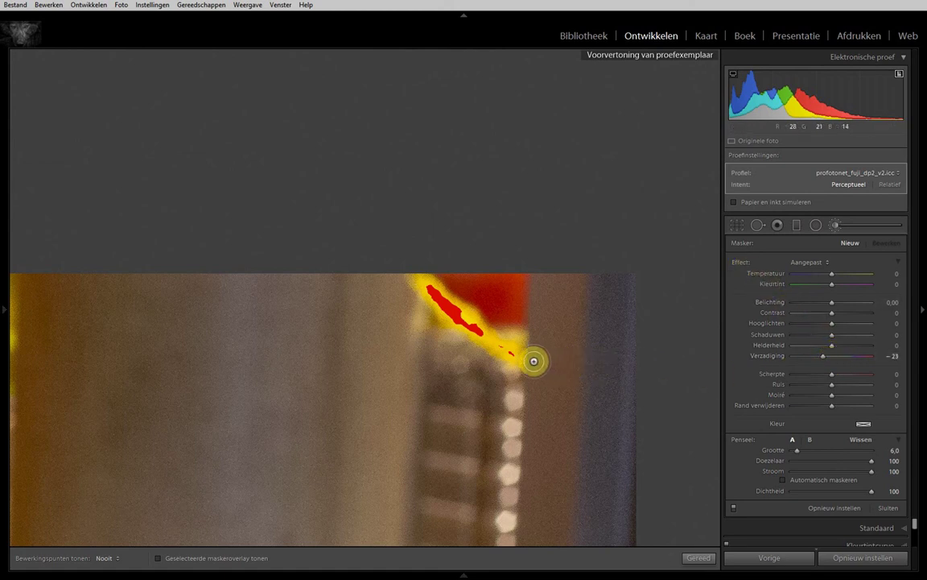
{"action": "mouse_move", "coordinate": [534, 361]}
{"action": "left_mouse_down"}
{"action": "mouse_move", "coordinate": [465, 319]}
{"action": "mouse_move", "coordinate": [418, 274]}
{"action": "left_mouse_up"}
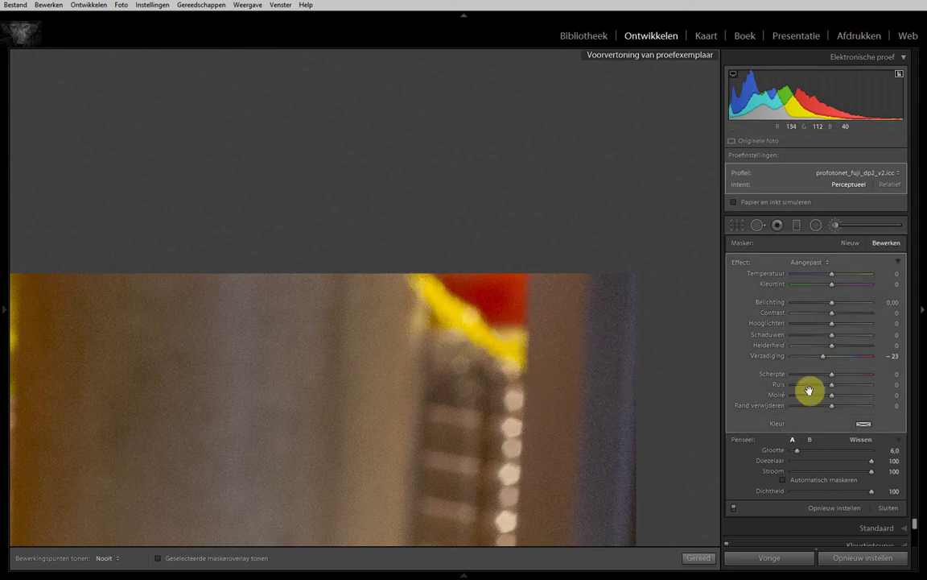
{"action": "left_click_drag", "start_coordinate": [822, 355], "coordinate": [830, 359]}
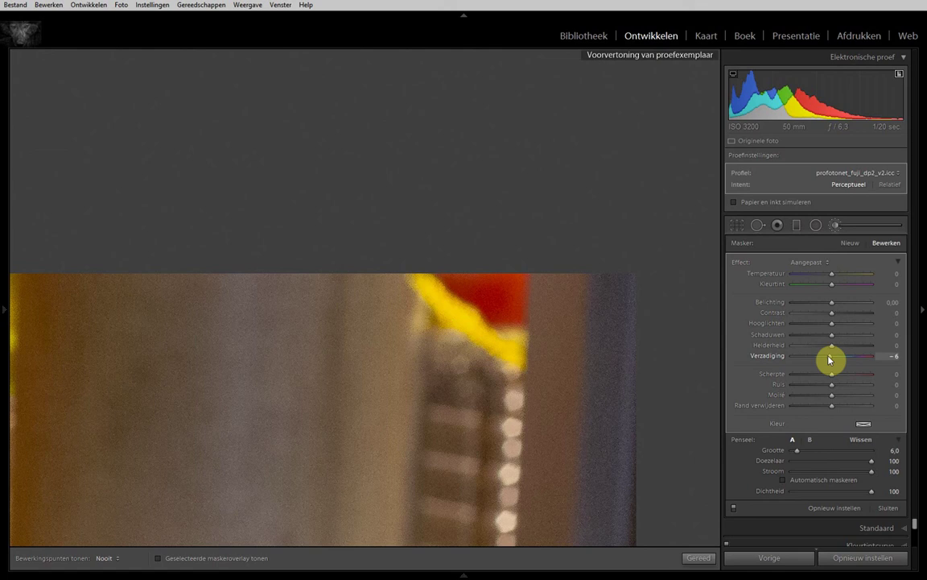
{"action": "left_click", "coordinate": [476, 382]}
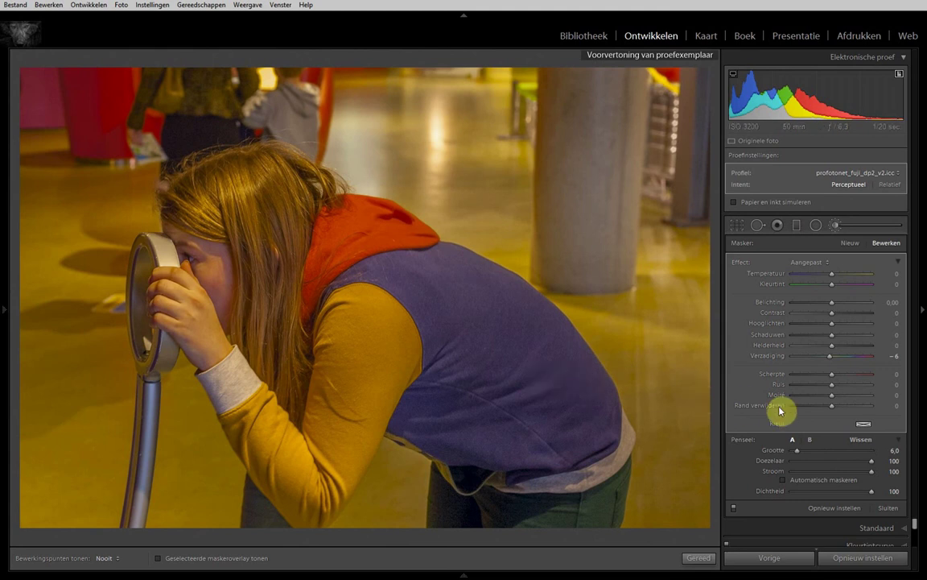
{"action": "left_click", "coordinate": [889, 508]}
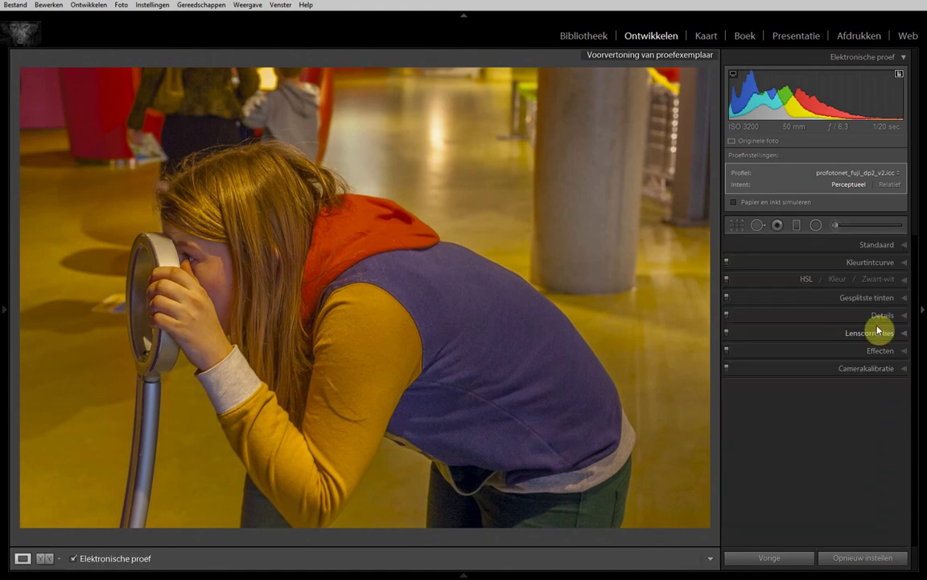
In the expanded Basic panel, nudge the Contrast slider up in small drags to +14
{"action": "left_click", "coordinate": [903, 247]}
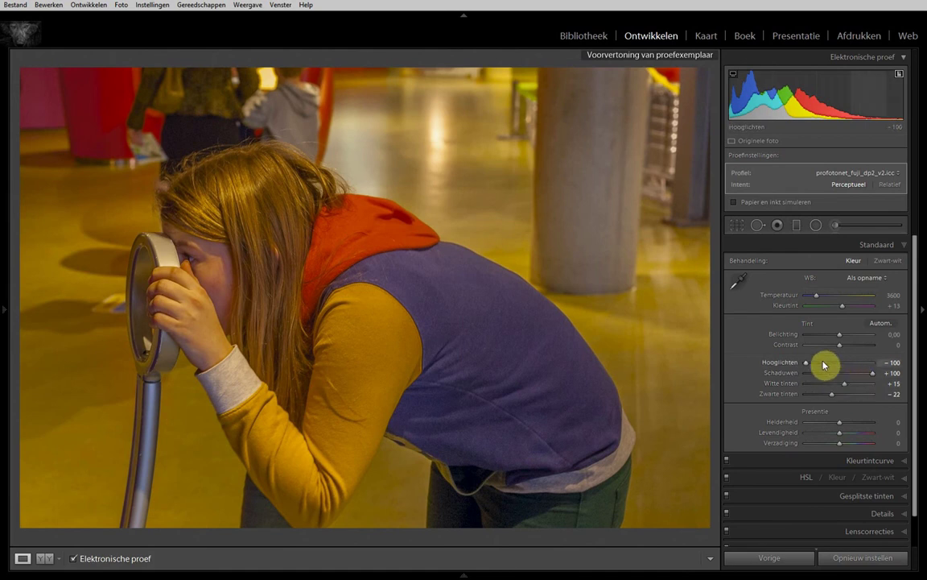
{"action": "left_click_drag", "start_coordinate": [839, 345], "coordinate": [843, 348]}
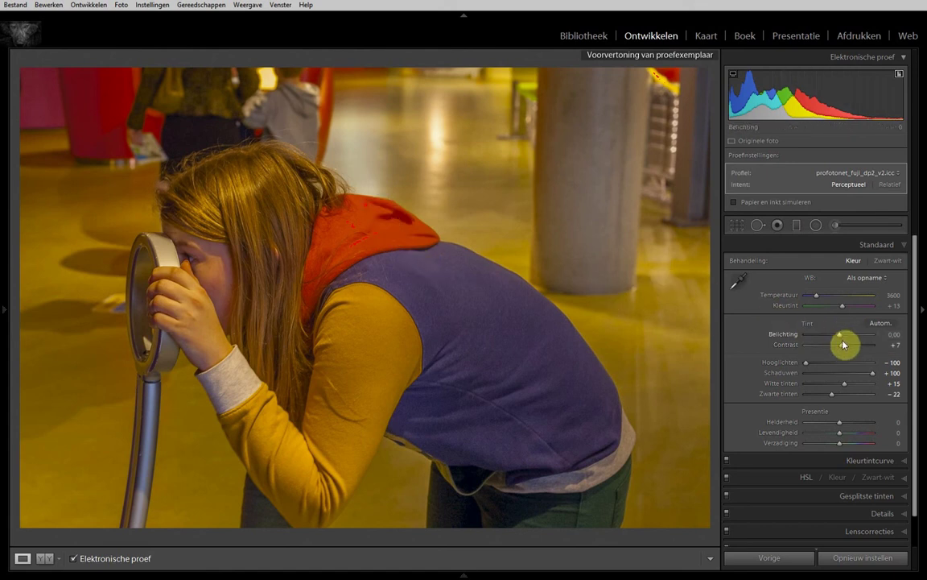
{"action": "left_click_drag", "start_coordinate": [843, 346], "coordinate": [844, 346]}
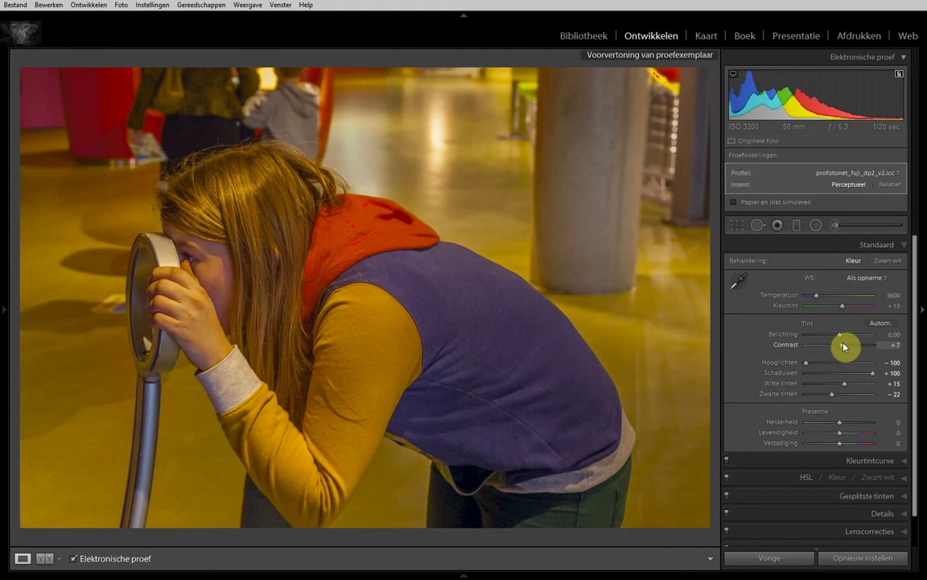
{"action": "left_click_drag", "start_coordinate": [843, 346], "coordinate": [846, 347]}
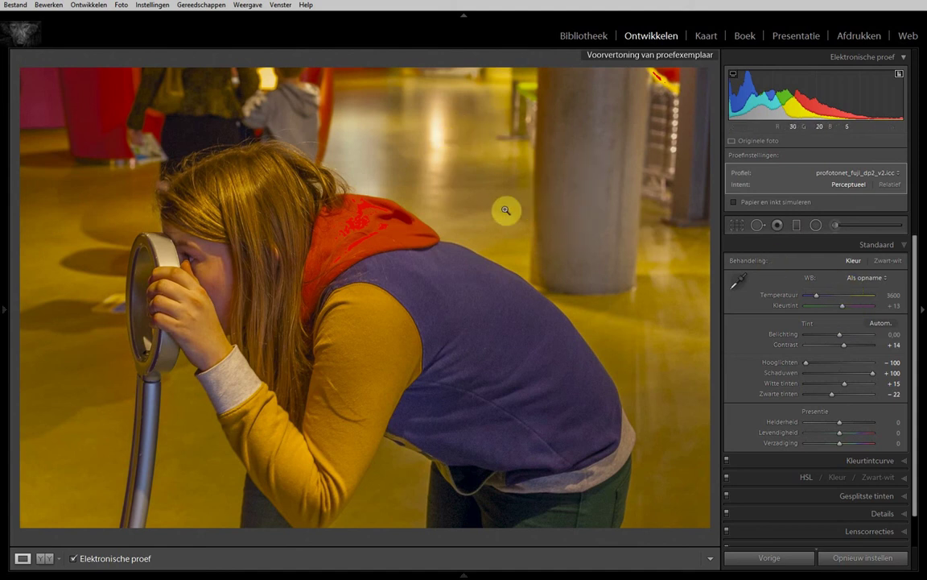
Start a new adjustment brush with effects reset and paint it across the red hood
{"action": "left_click", "coordinate": [839, 227]}
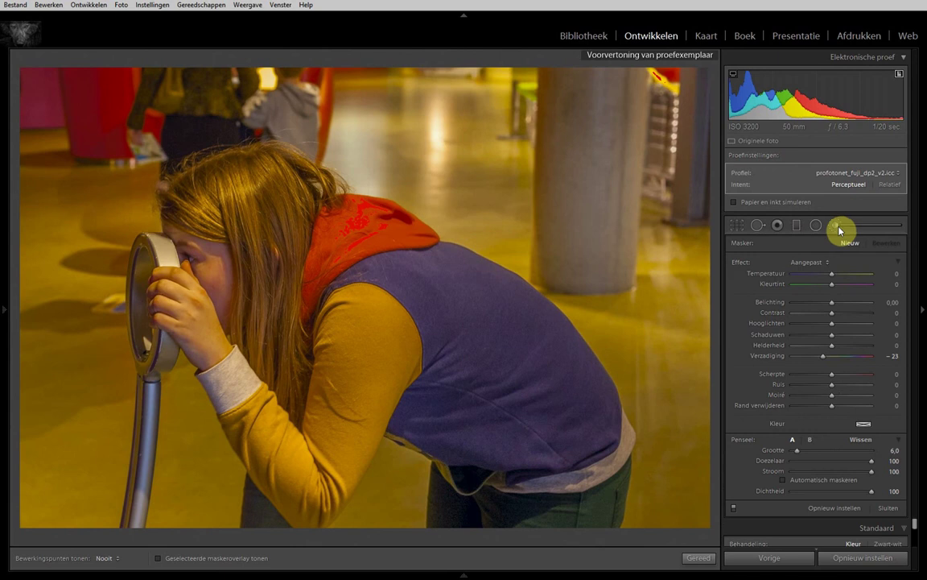
{"action": "double_click", "coordinate": [741, 264]}
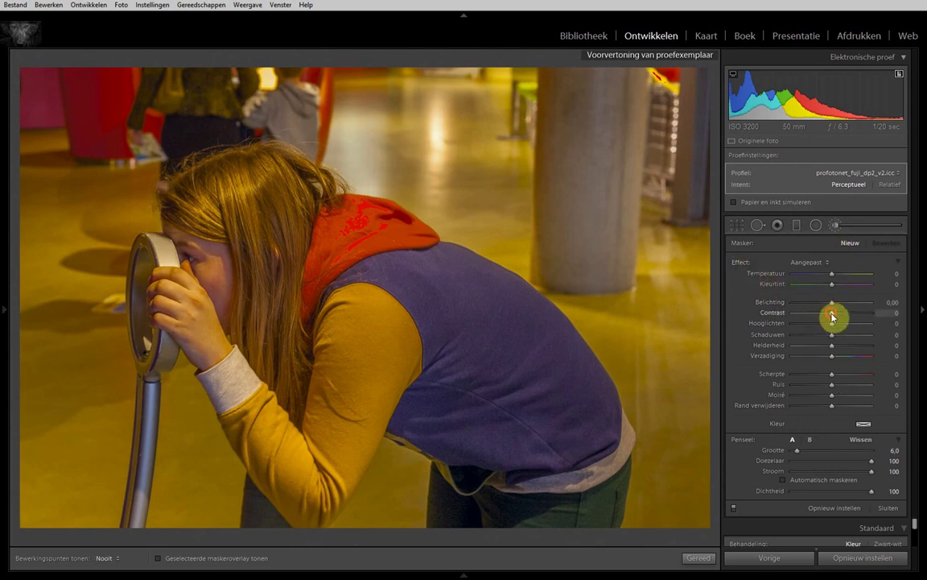
{"action": "left_click_drag", "start_coordinate": [832, 312], "coordinate": [822, 312]}
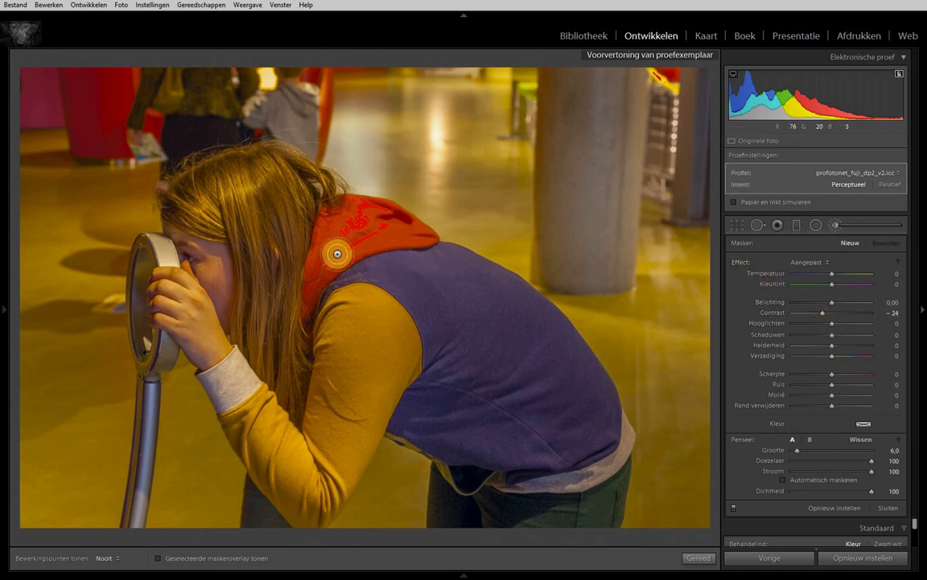
{"action": "mouse_move", "coordinate": [337, 254]}
{"action": "left_mouse_down"}
{"action": "mouse_move", "coordinate": [378, 233]}
{"action": "mouse_move", "coordinate": [343, 250]}
{"action": "mouse_move", "coordinate": [366, 220]}
{"action": "mouse_move", "coordinate": [345, 233]}
{"action": "mouse_move", "coordinate": [326, 185]}
{"action": "mouse_move", "coordinate": [374, 206]}
{"action": "left_mouse_up"}
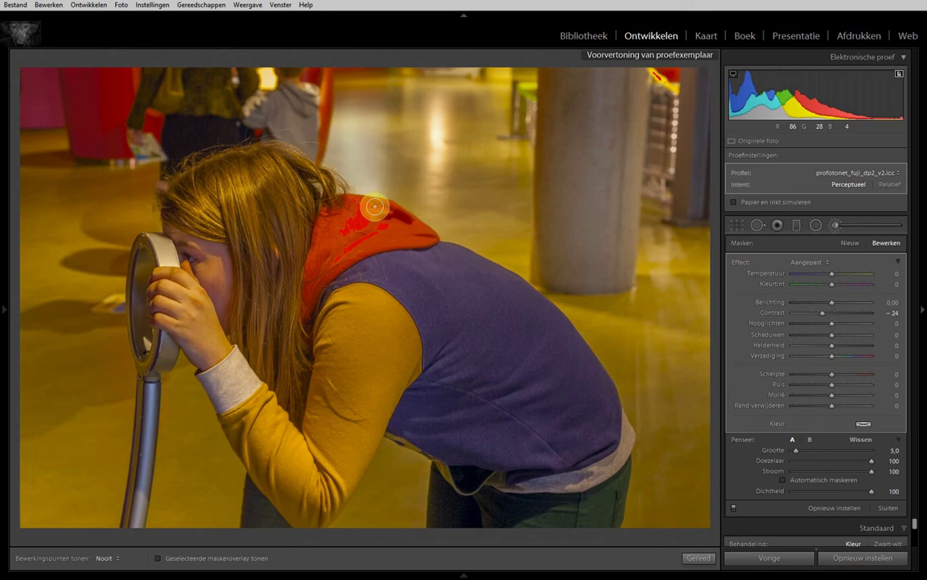
Set the hood brush to saturation -10 with contrast reset to 0, then close the brush
{"action": "double_click", "coordinate": [825, 315]}
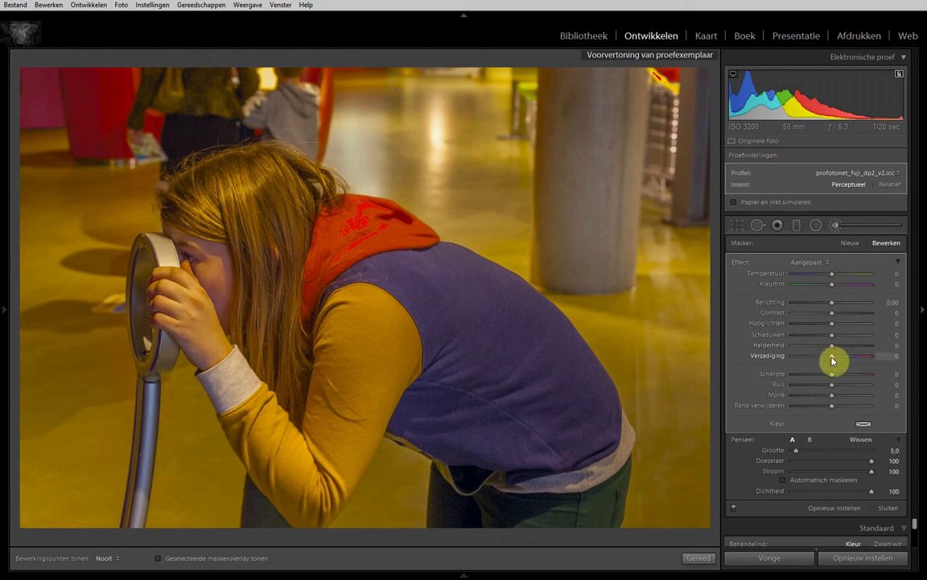
{"action": "left_click_drag", "start_coordinate": [834, 360], "coordinate": [829, 361]}
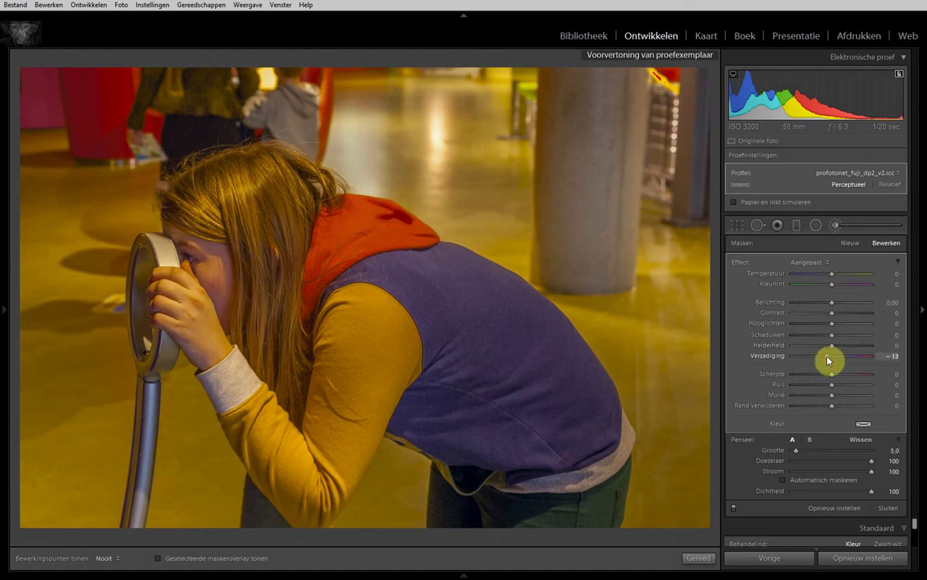
{"action": "left_click_drag", "start_coordinate": [827, 357], "coordinate": [831, 357]}
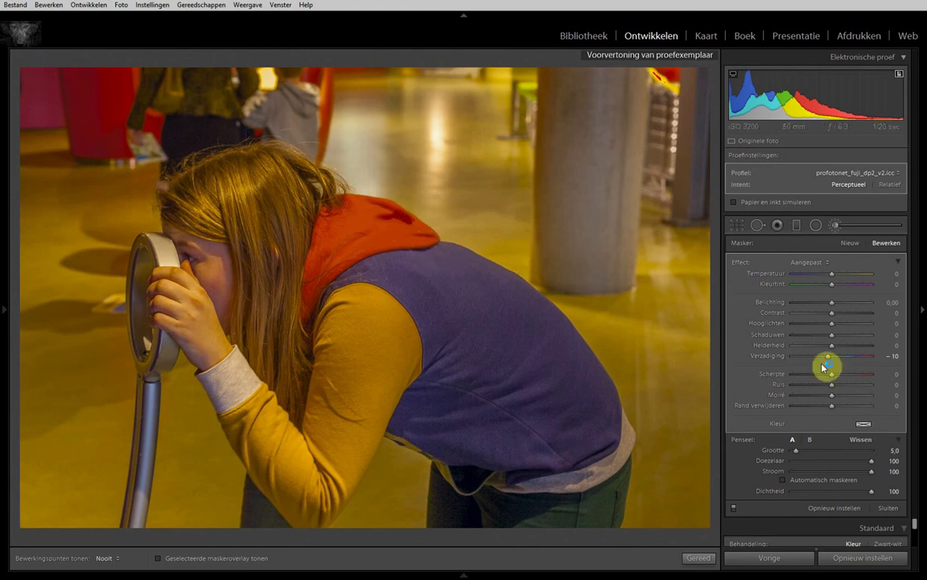
{"action": "left_click", "coordinate": [889, 508]}
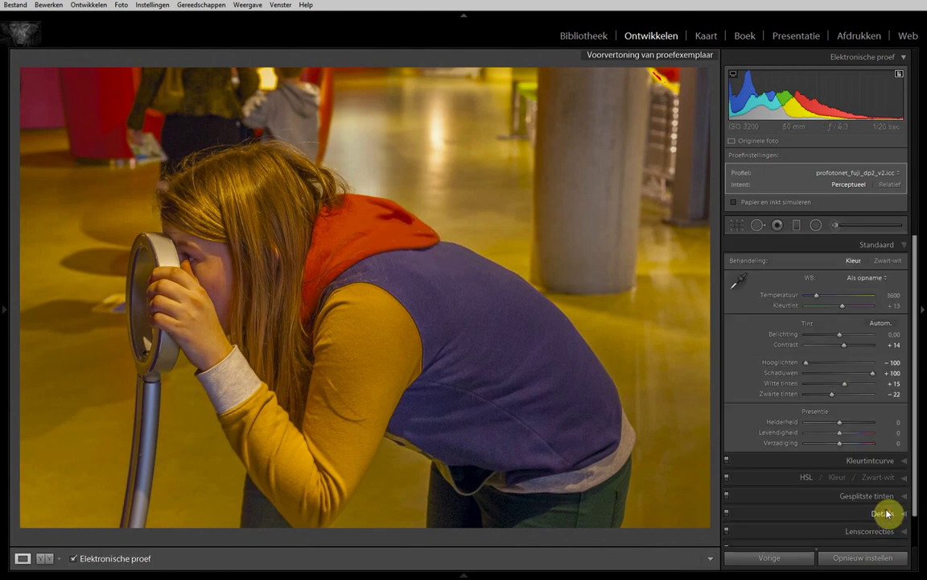
{"action": "left_click", "coordinate": [902, 246]}
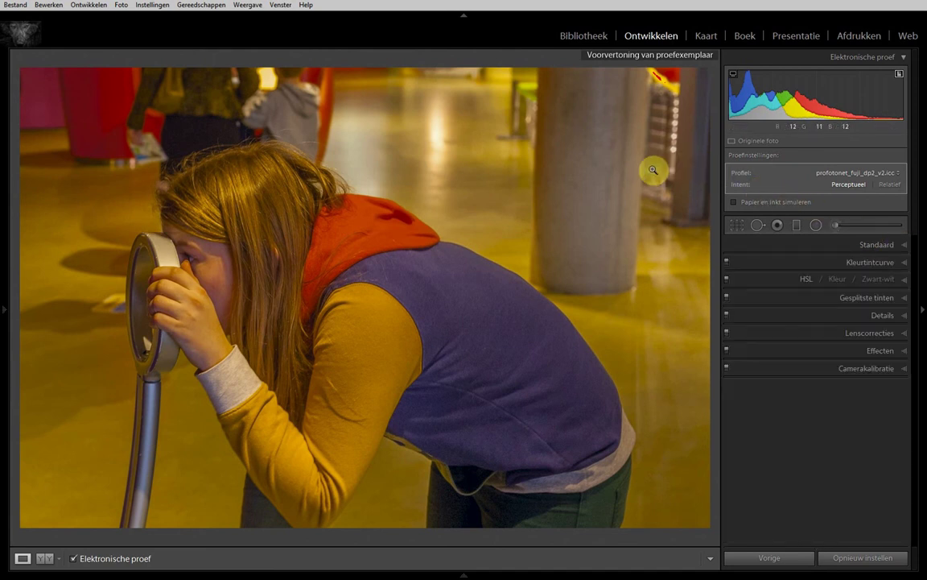
{"action": "left_click", "coordinate": [585, 36]}
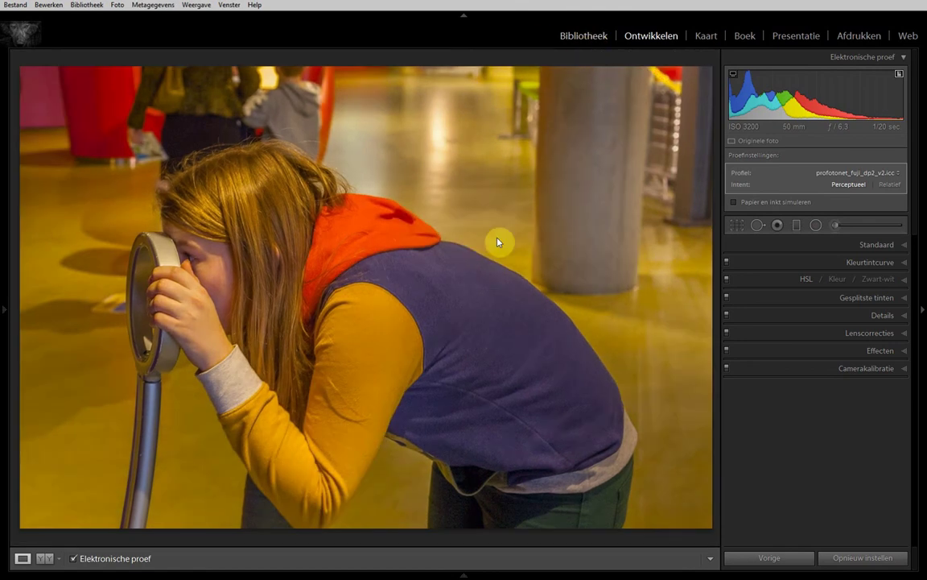
{"action": "key", "text": "g"}
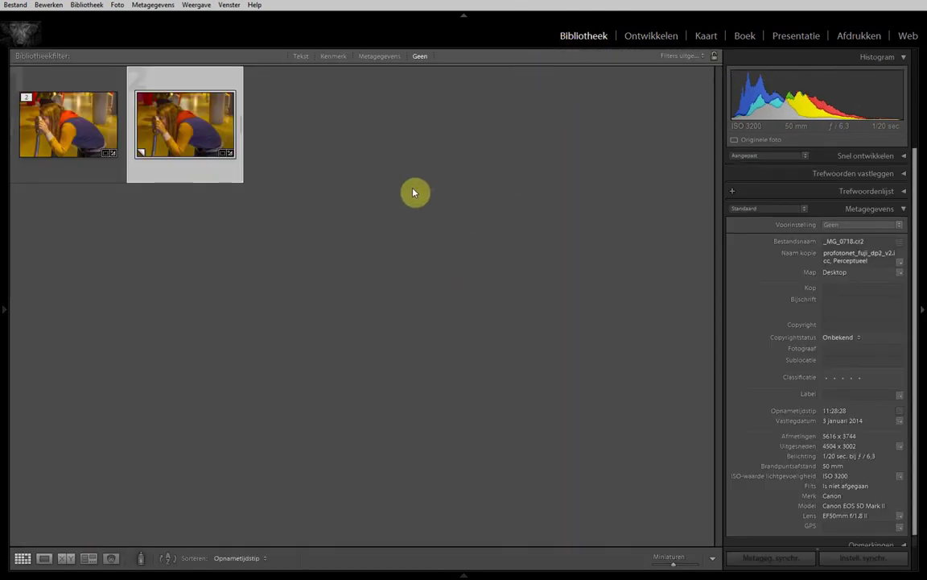
{"action": "left_click", "coordinate": [403, 233]}
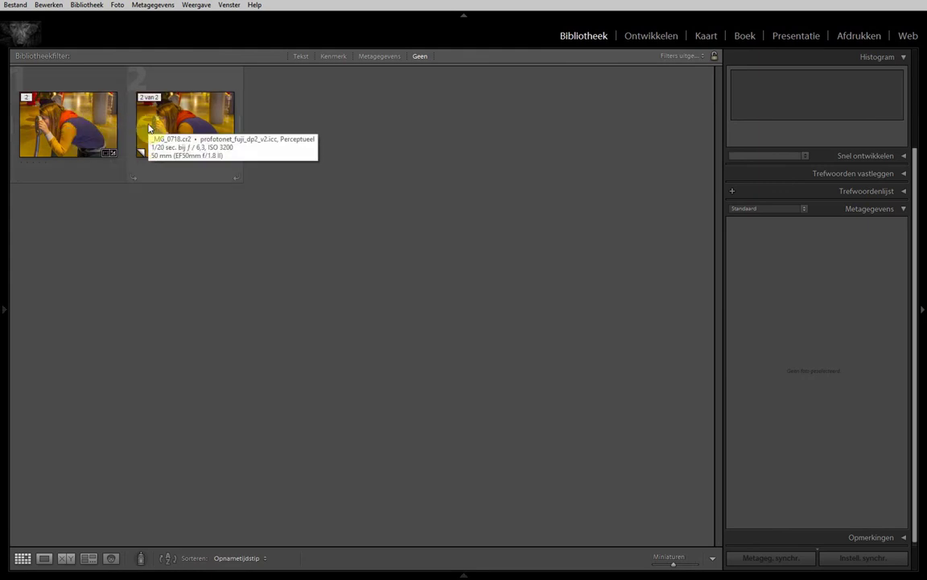
{"action": "left_click", "coordinate": [41, 132]}
{"action": "left_click", "coordinate": [170, 132], "text": "ctrl"}
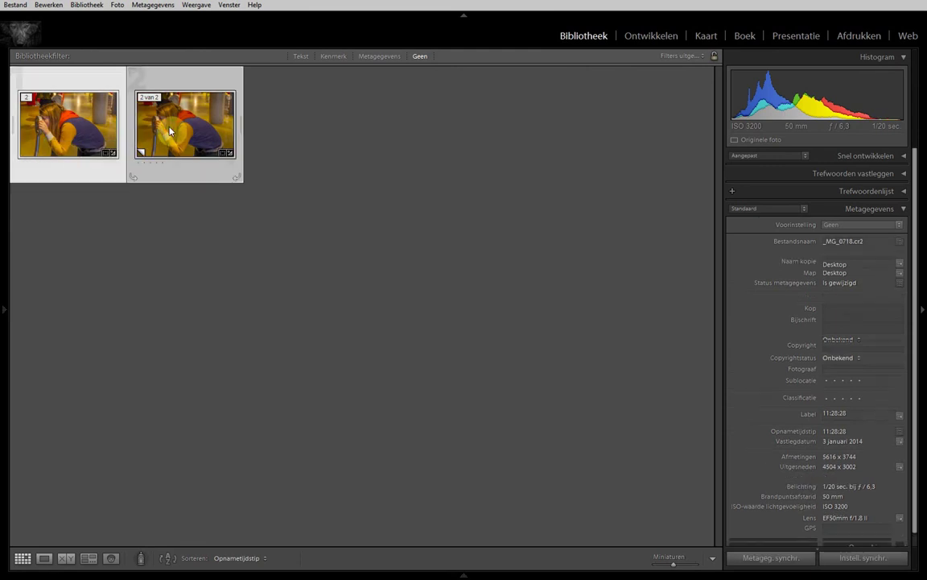
{"action": "left_click", "coordinate": [923, 314]}
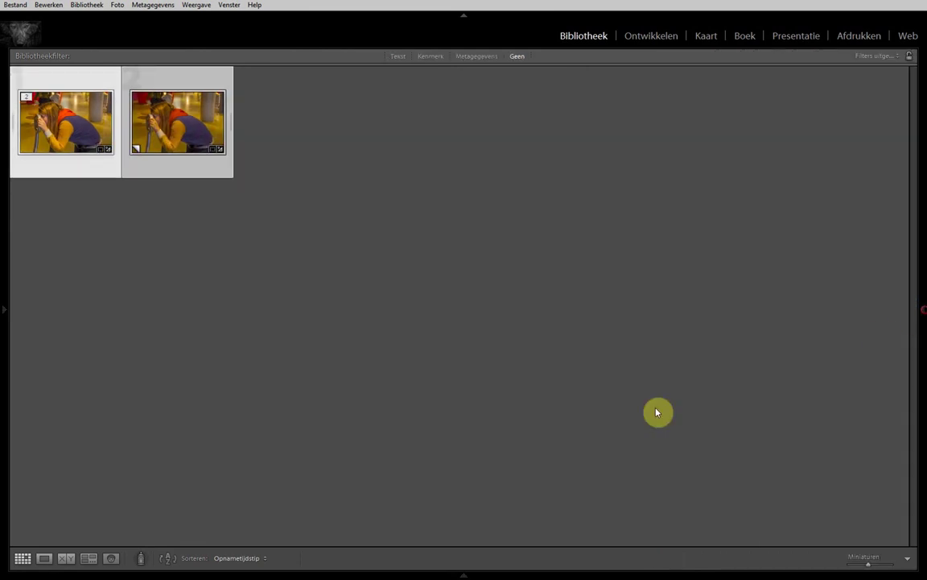
{"action": "left_click", "coordinate": [70, 560]}
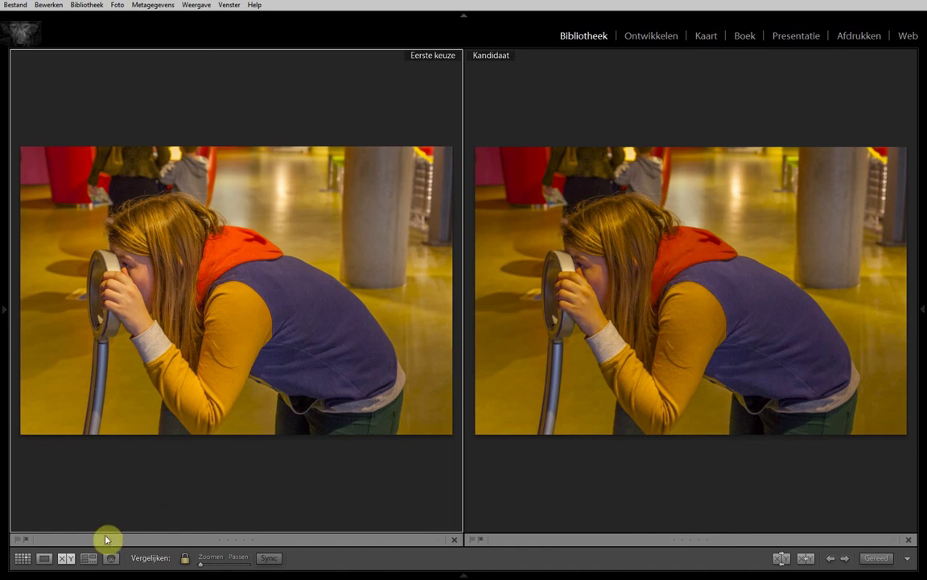
{"action": "left_click", "coordinate": [62, 560]}
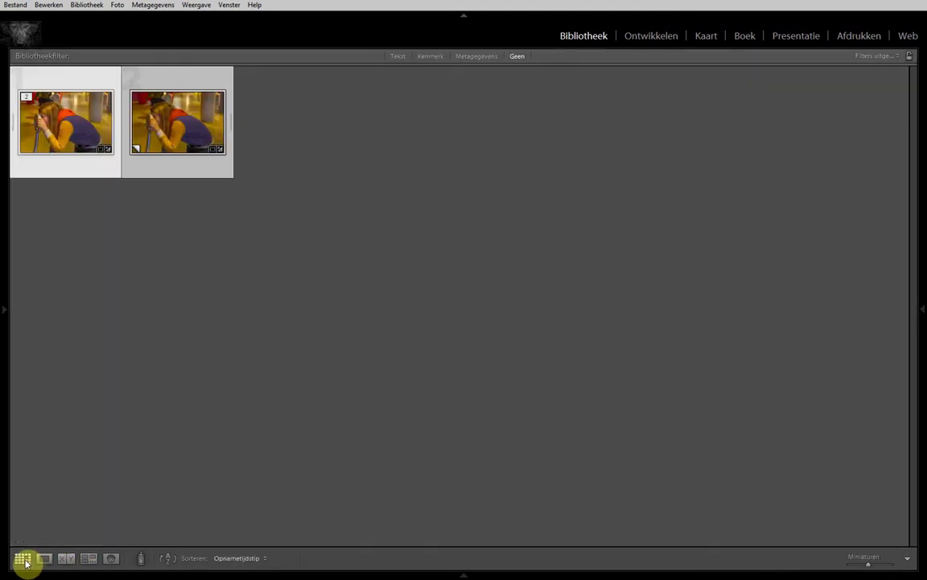
{"action": "left_click", "coordinate": [159, 129]}
{"action": "left_click", "coordinate": [646, 35]}
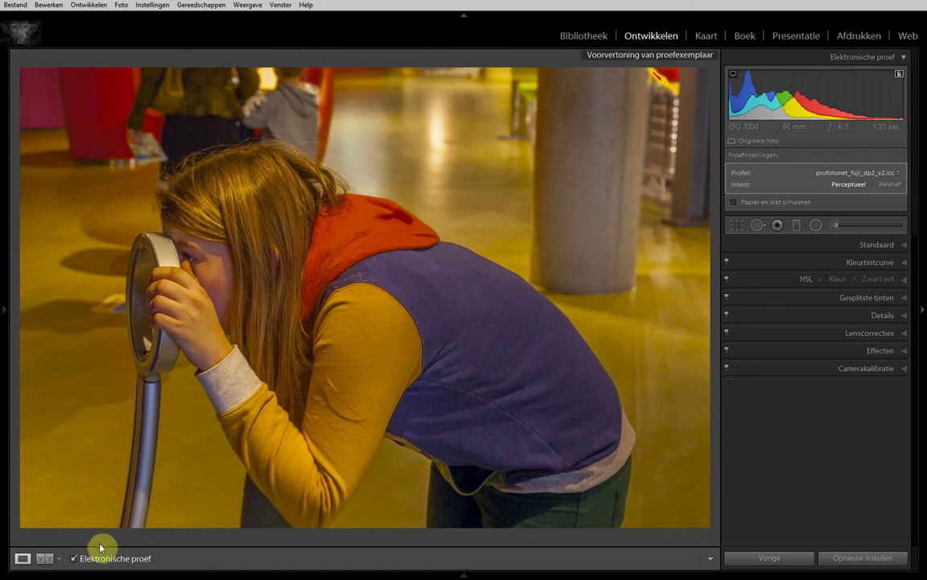
Turn off soft proofing and open the single-file export dialog for the photo
{"action": "left_click", "coordinate": [74, 559]}
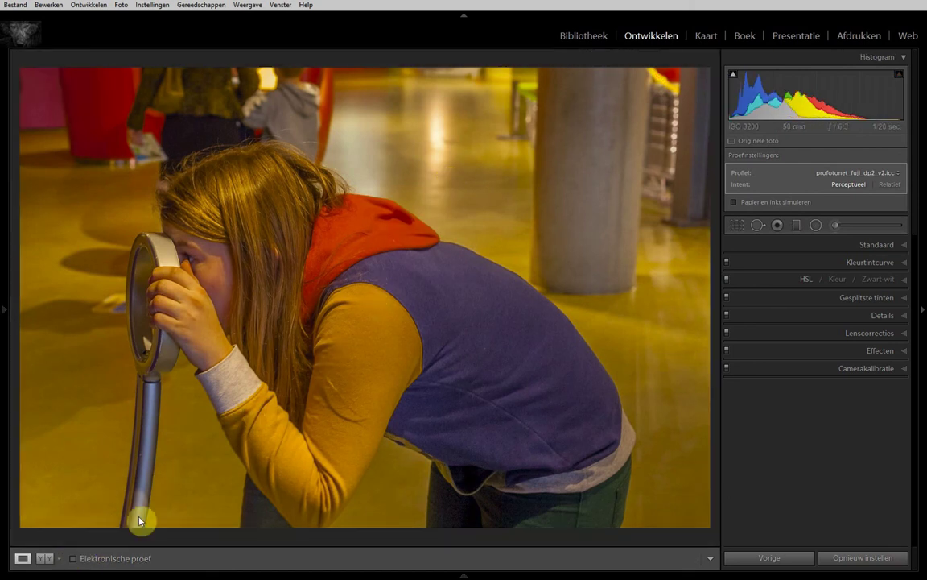
{"action": "right_click", "coordinate": [264, 154]}
{"action": "mouse_move", "coordinate": [339, 402]}
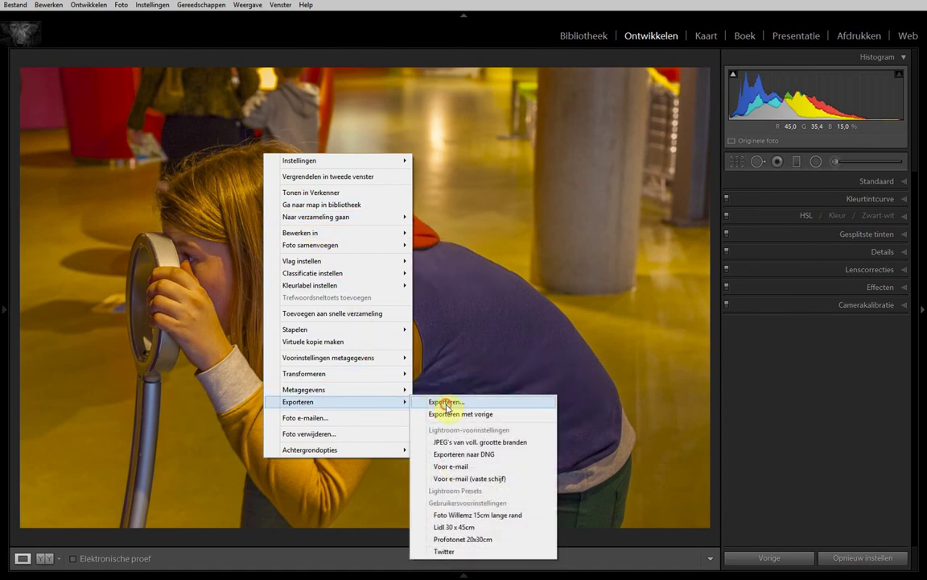
{"action": "left_click", "coordinate": [443, 403]}
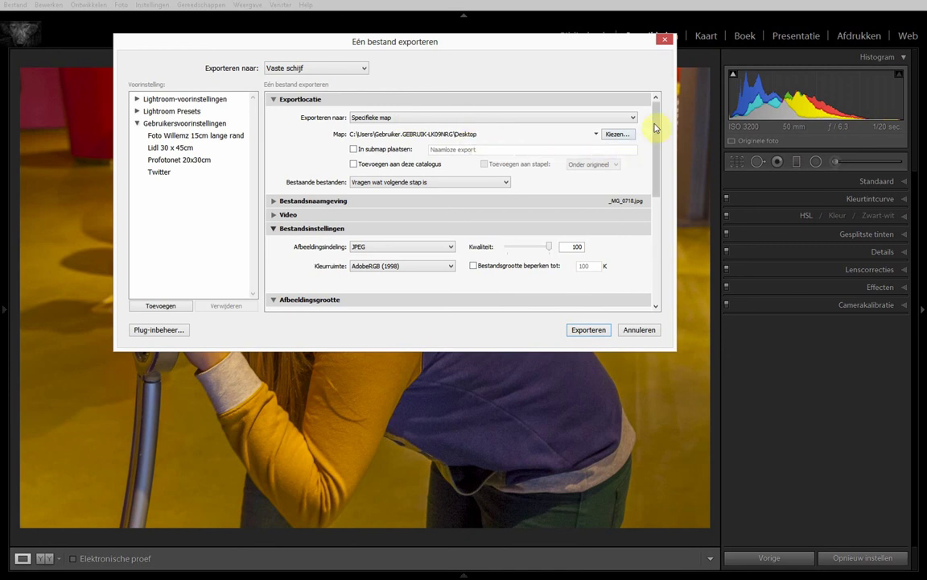
Keep the export colour space set to AdobeRGB (1998)
{"action": "scroll", "coordinate": [657, 145], "scroll_direction": "down", "scroll_amount": 2}
{"action": "scroll", "coordinate": [657, 145], "scroll_direction": "down", "scroll_amount": 3}
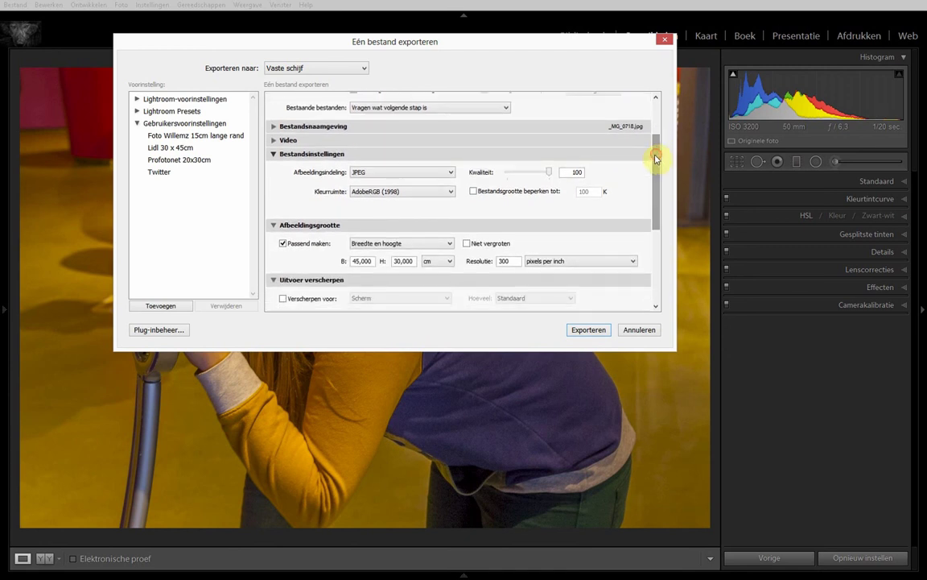
{"action": "left_click", "coordinate": [367, 192]}
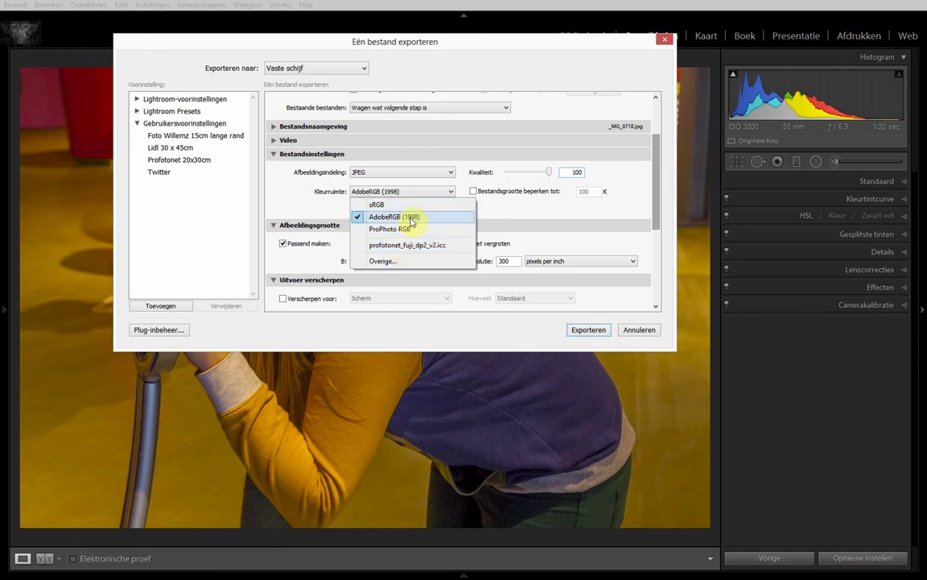
{"action": "left_click", "coordinate": [413, 217]}
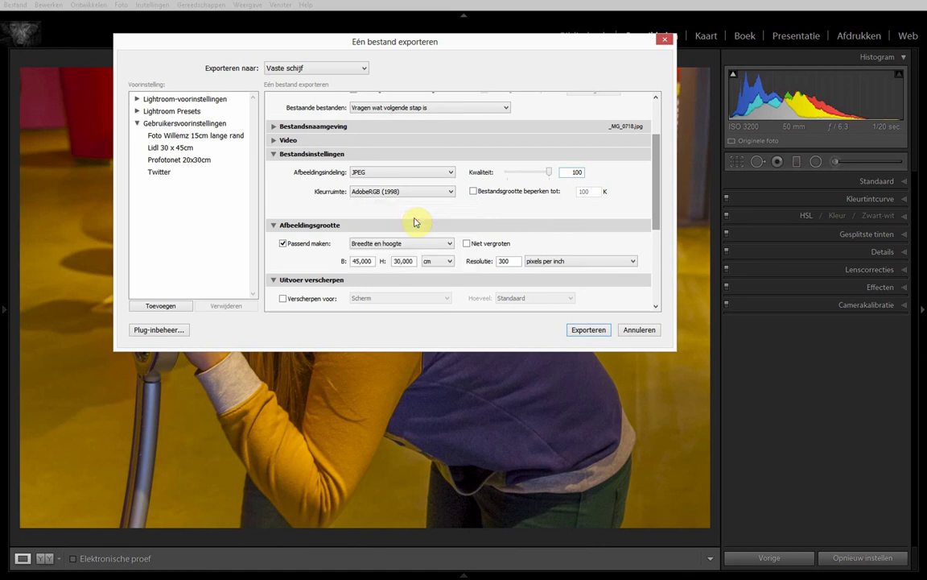
Toggle Resize to Fit off and on, leaving it enabled at 45 × 30 cm
{"action": "left_click", "coordinate": [284, 244]}
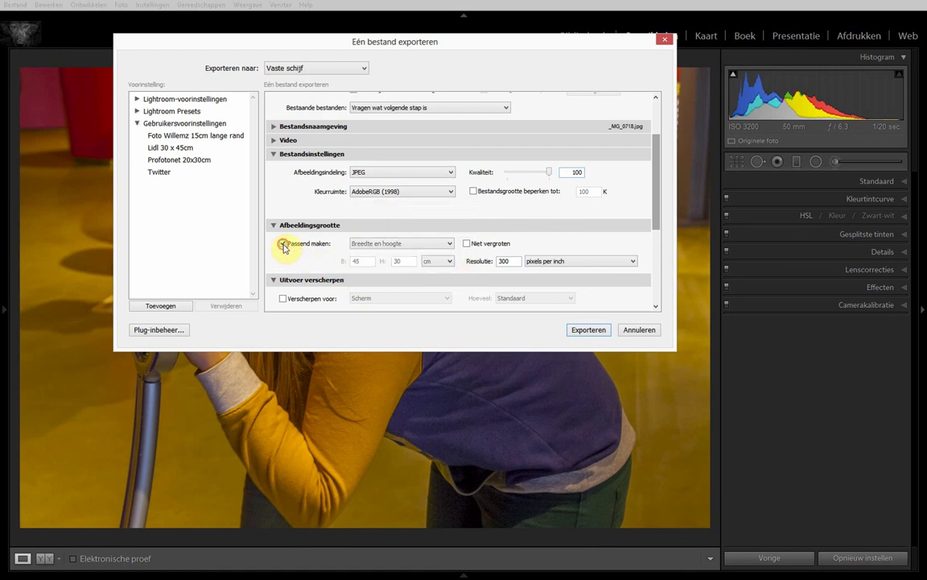
{"action": "left_click", "coordinate": [283, 244]}
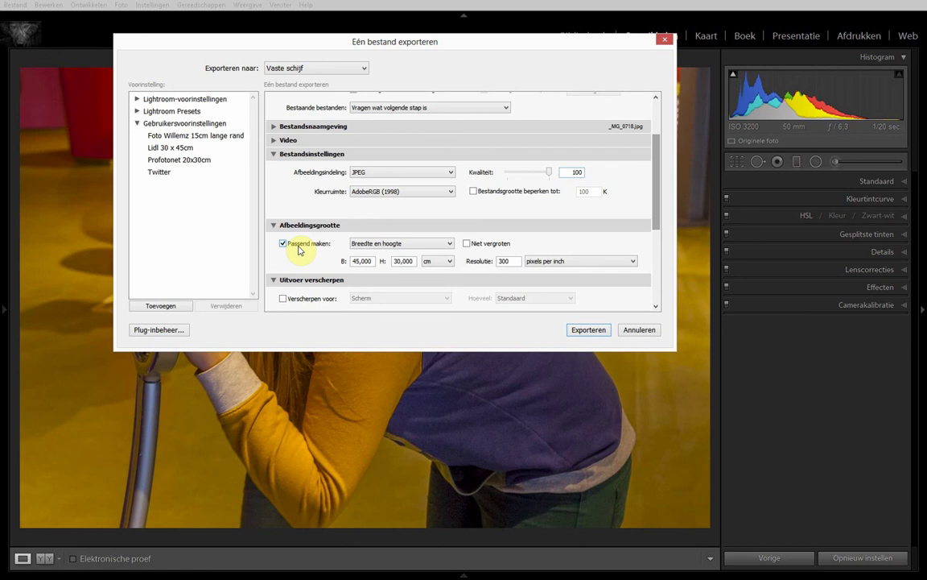
{"action": "left_click", "coordinate": [298, 250]}
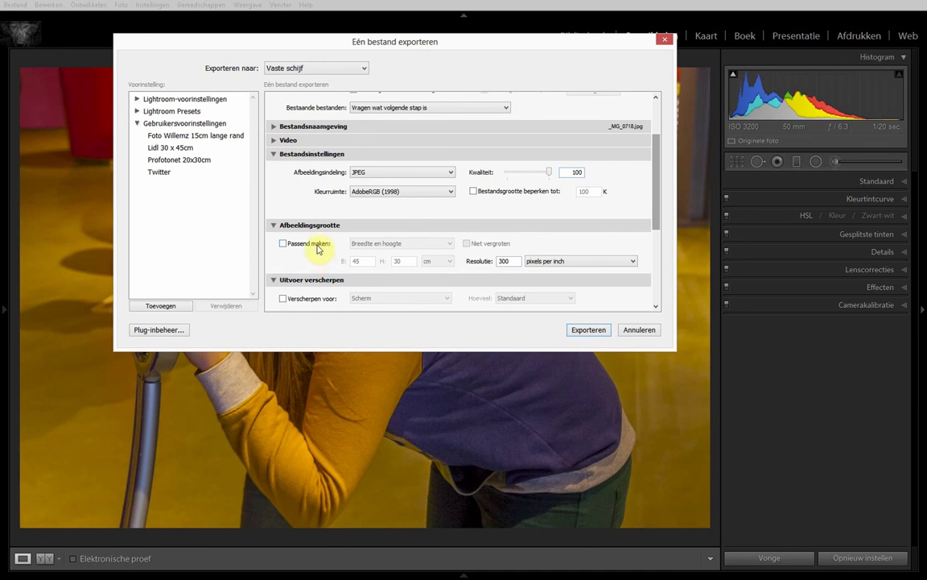
{"action": "left_click", "coordinate": [318, 244]}
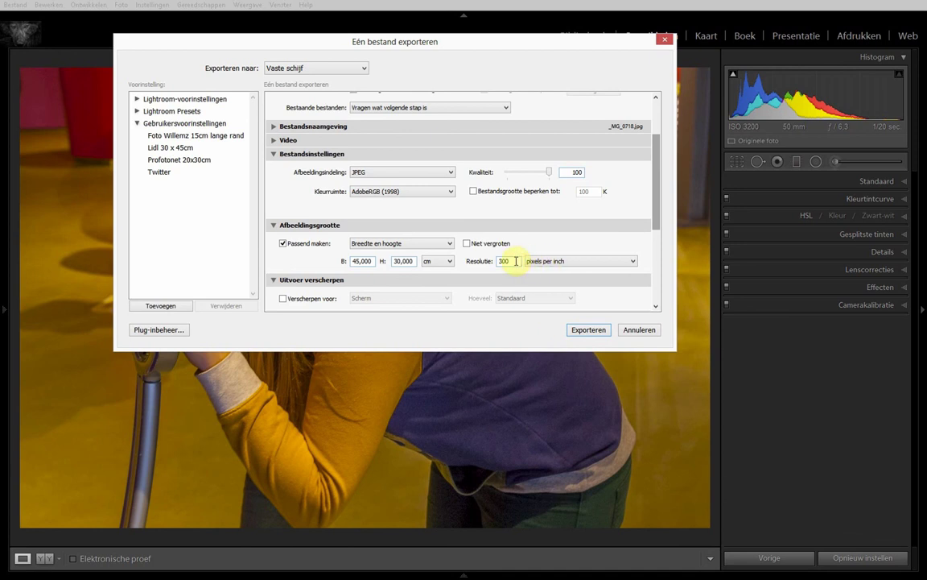
Keep the resolution in pixels per inch at 300 and start the JPEG export
{"action": "left_click", "coordinate": [568, 264]}
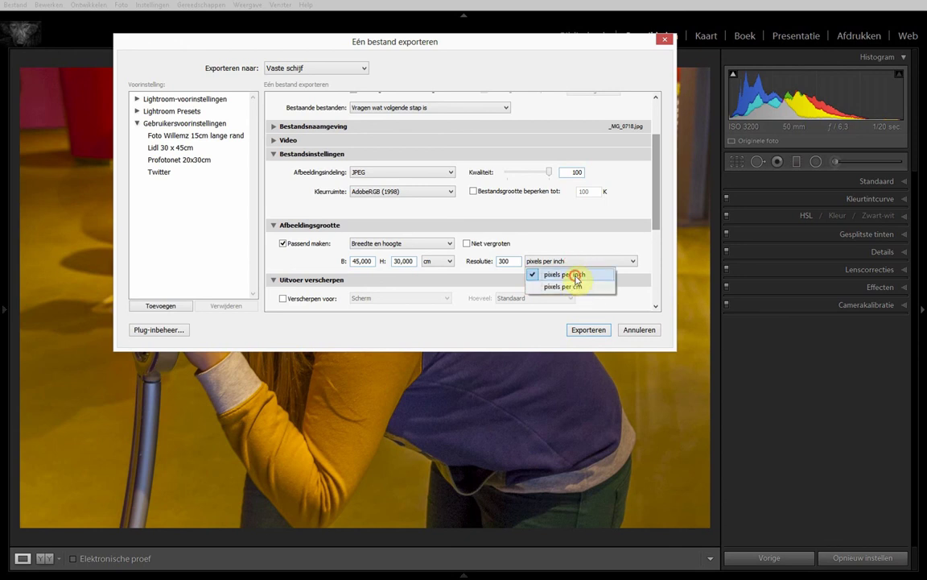
{"action": "left_click", "coordinate": [576, 272]}
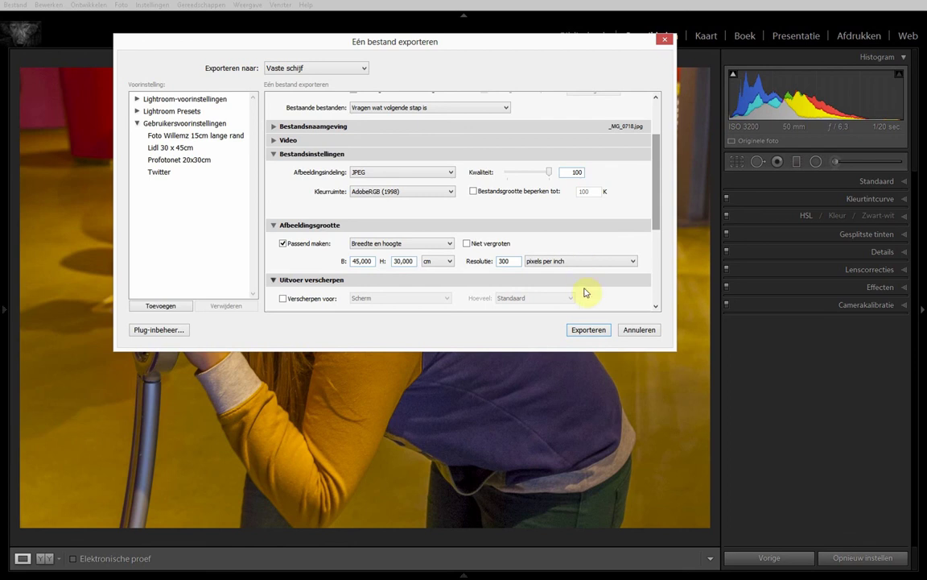
{"action": "left_click", "coordinate": [589, 330]}
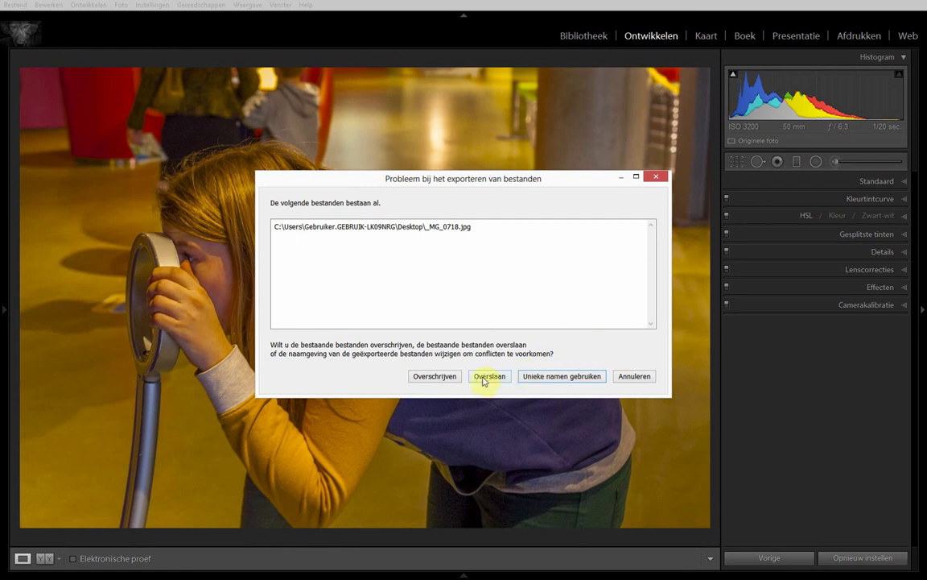
Overwrite the existing _MG_0718.jpg in the export problem dialog
{"action": "left_click", "coordinate": [442, 376]}
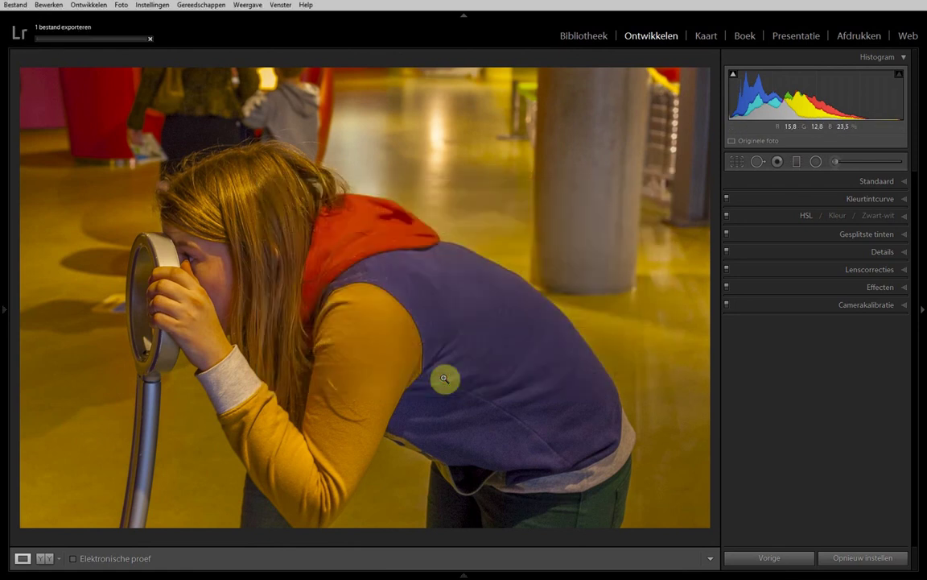